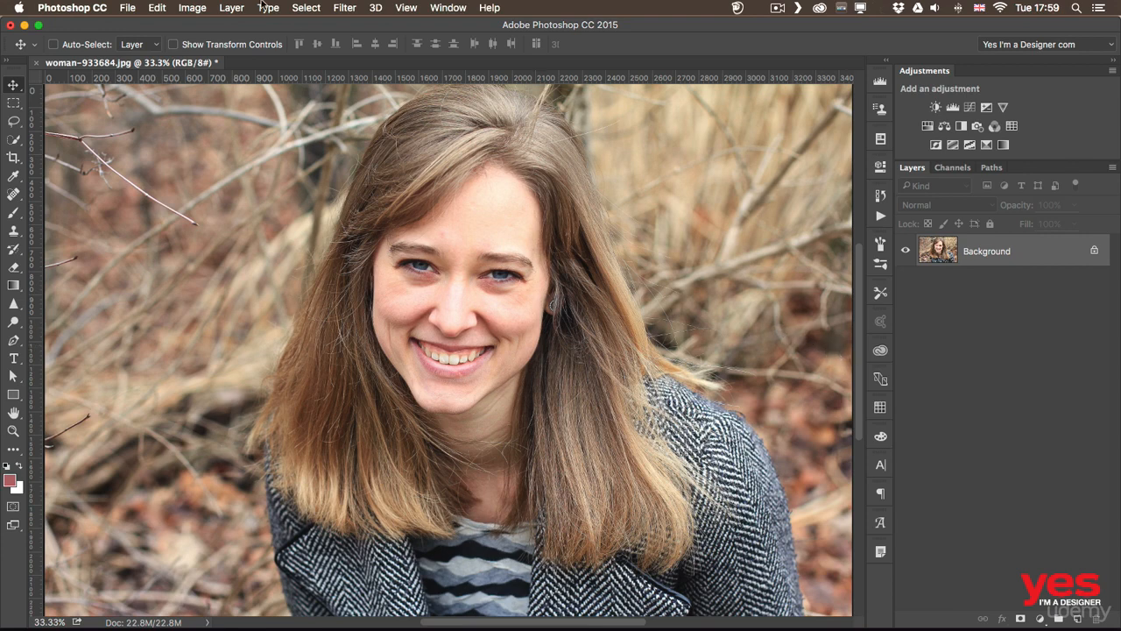
# Convert the portrait's Background layer for Smart Filters and open it in the Liquify filter.
pyautogui.click(351, 9)
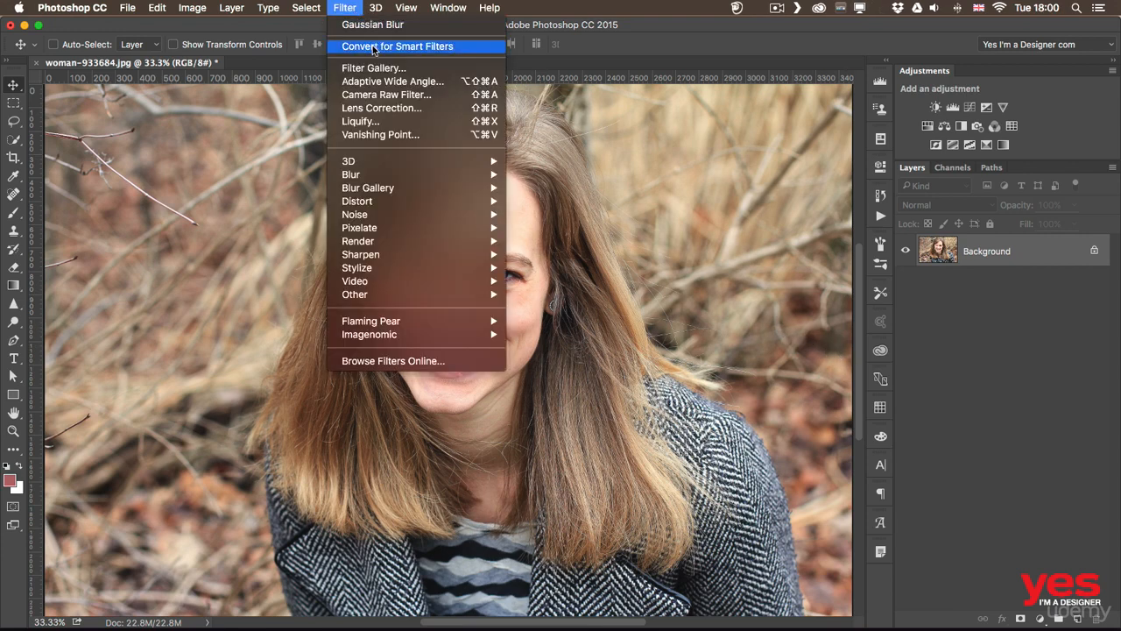
pyautogui.click(374, 47)
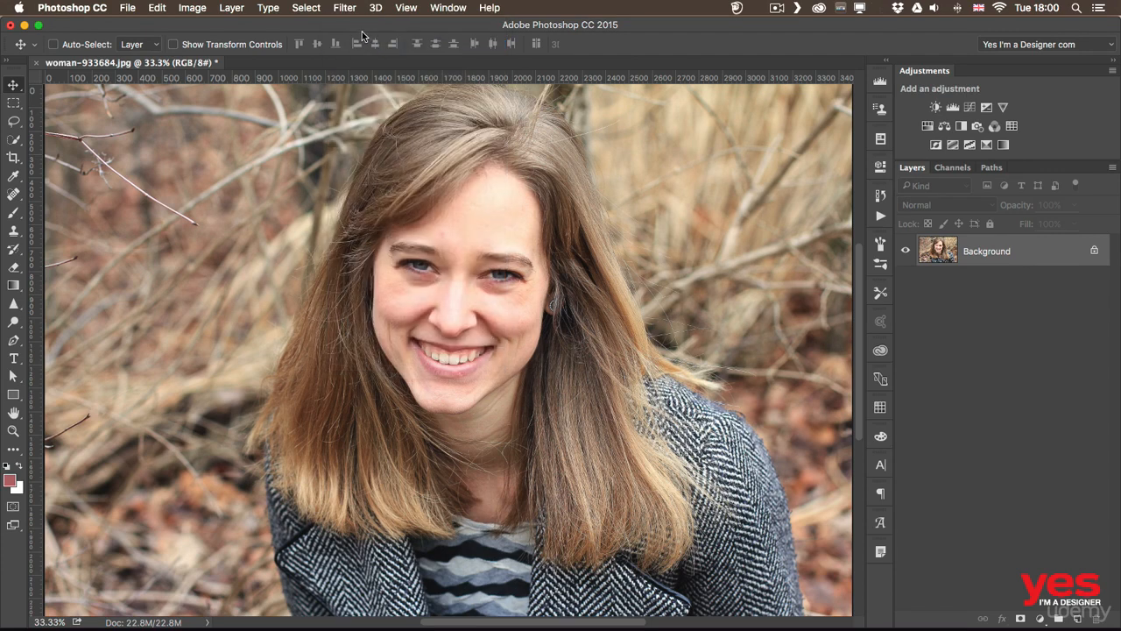
pyautogui.click(339, 8)
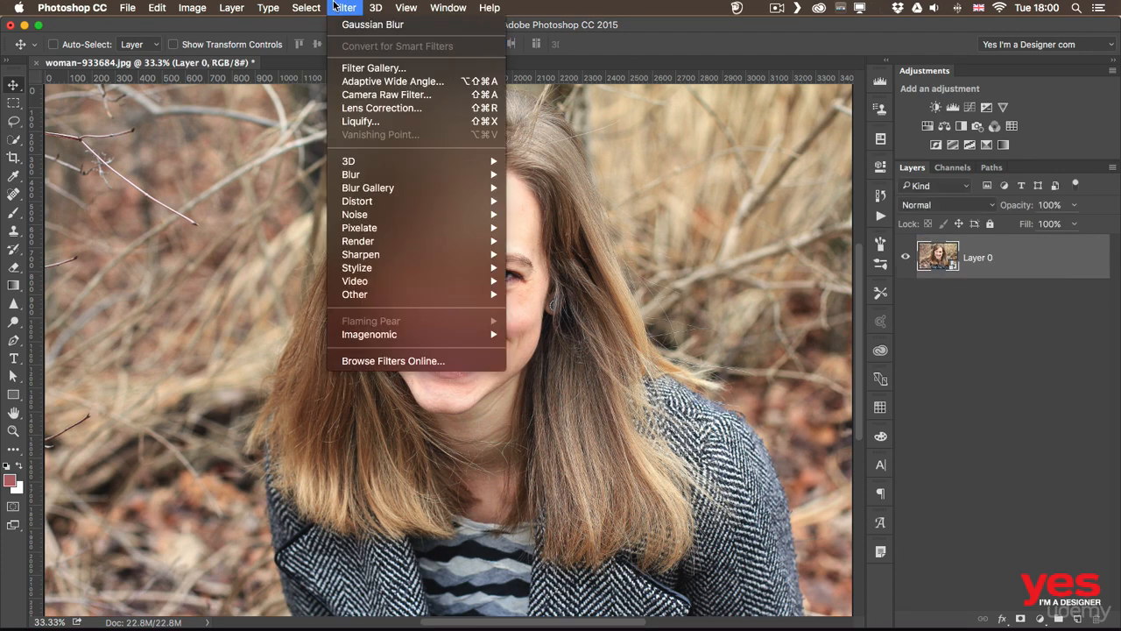
pyautogui.click(378, 122)
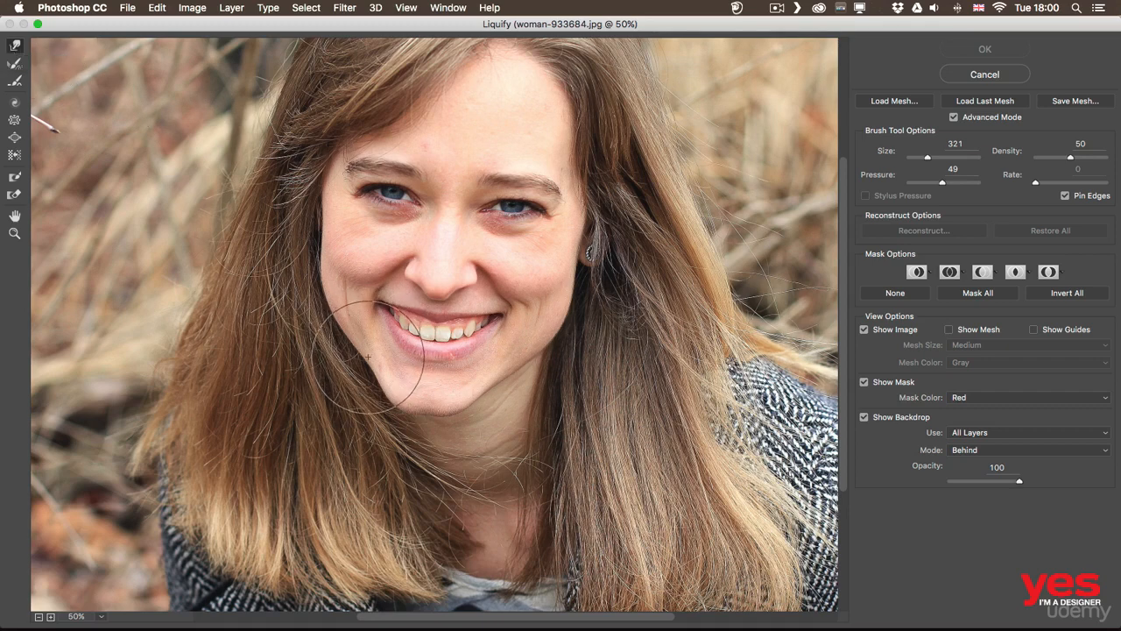
# Slim the jawline and chin with the Forward Warp tool, varying the brush size between 200 and 400, and apply the Liquify filter.
pyautogui.moveTo(364, 358); pyautogui.dragTo(368, 363)
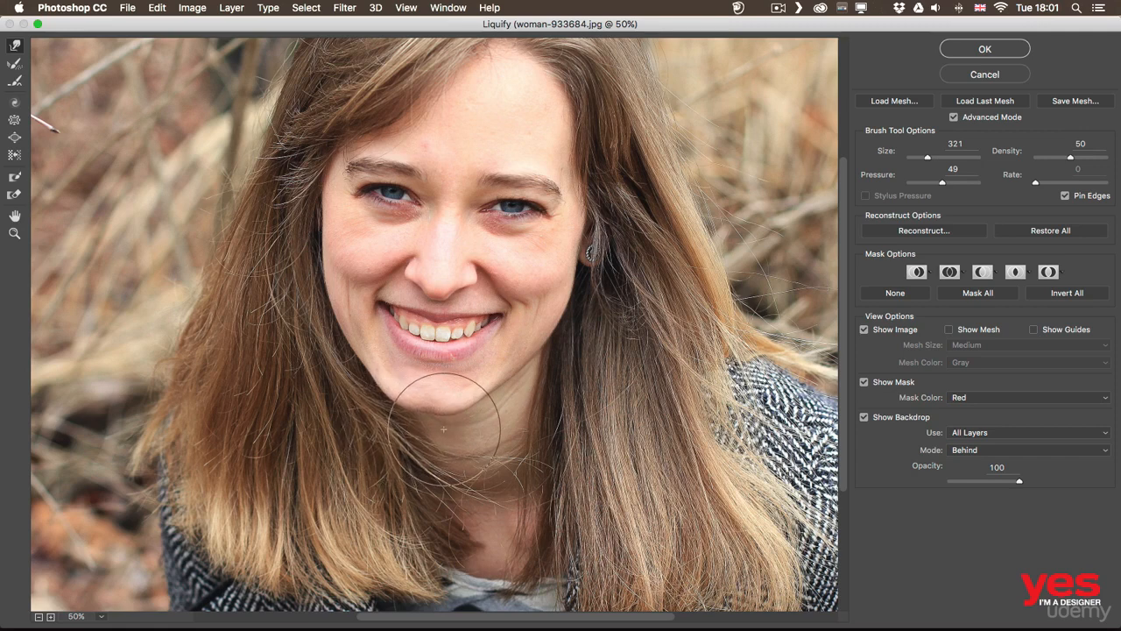
pyautogui.press('[')
pyautogui.press('[')
pyautogui.press('[')
pyautogui.press('[')
pyautogui.press('[')
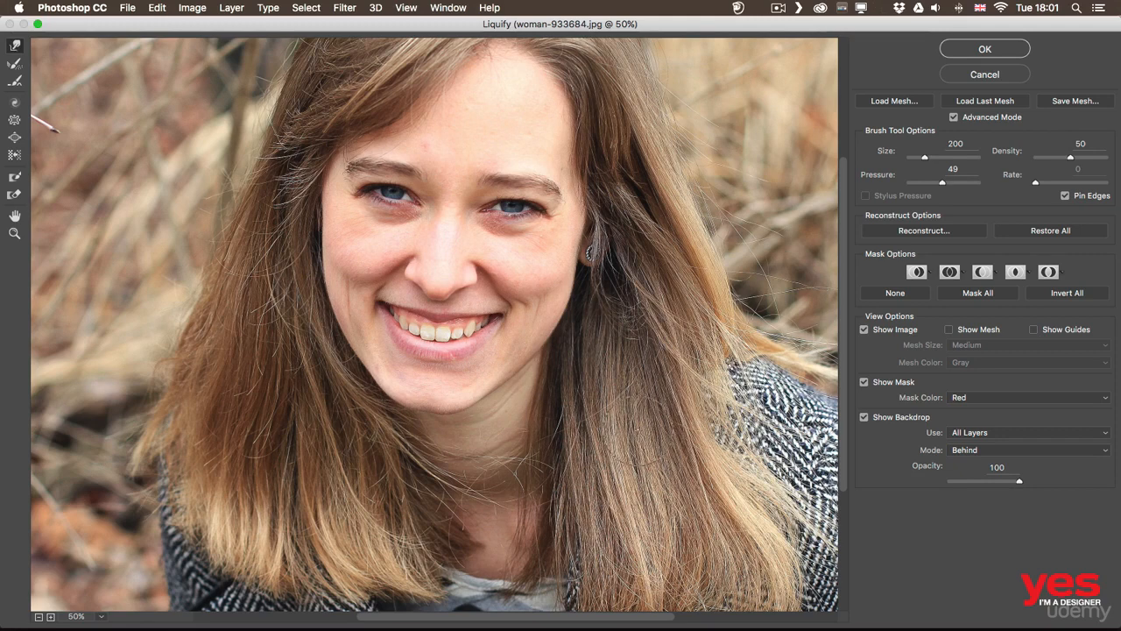
pyautogui.press(']')
pyautogui.press(']')
pyautogui.press(']')
pyautogui.press(']')
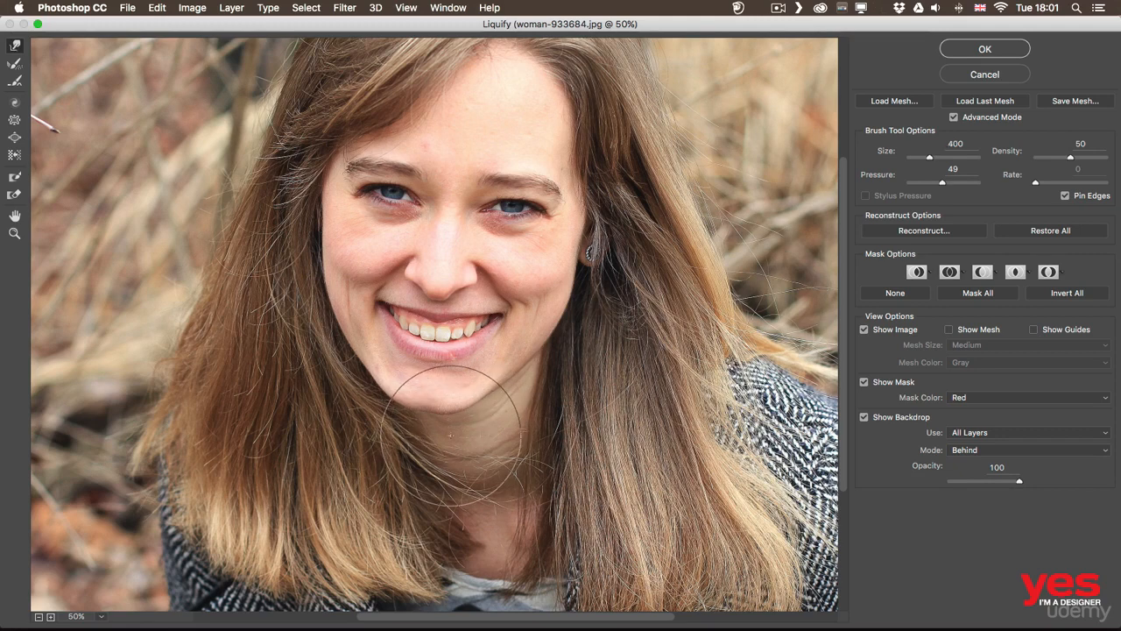
pyautogui.press('[')
pyautogui.press('[')
pyautogui.press('[')
pyautogui.press('[')
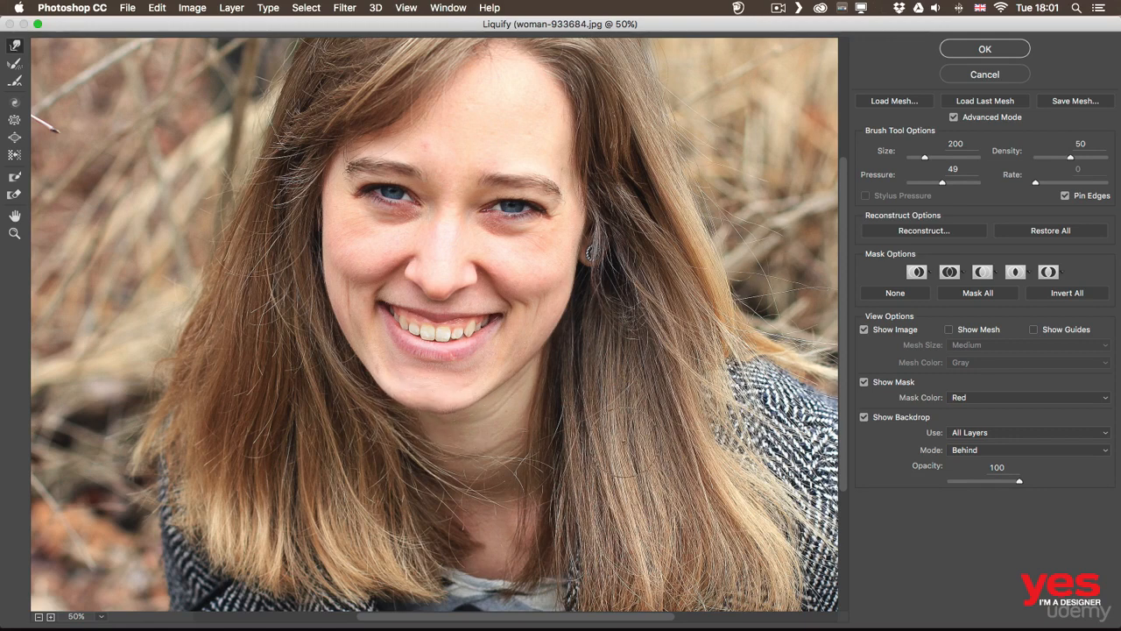
pyautogui.press(']')
pyautogui.press(']')
pyautogui.press(']')
pyautogui.press(']')
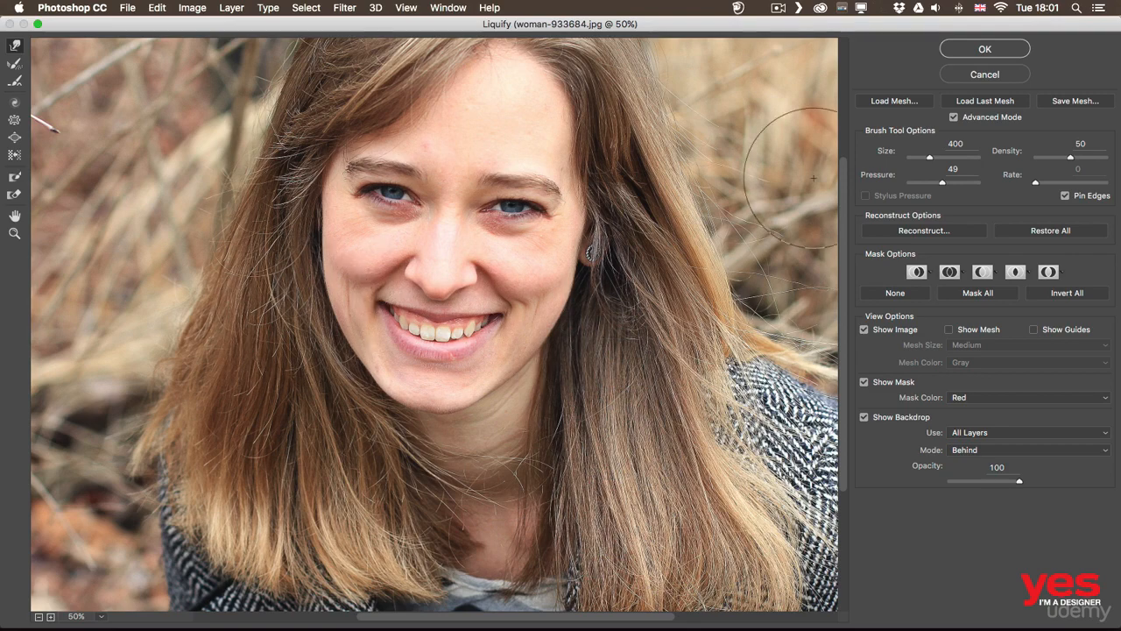
pyautogui.click(1010, 50)
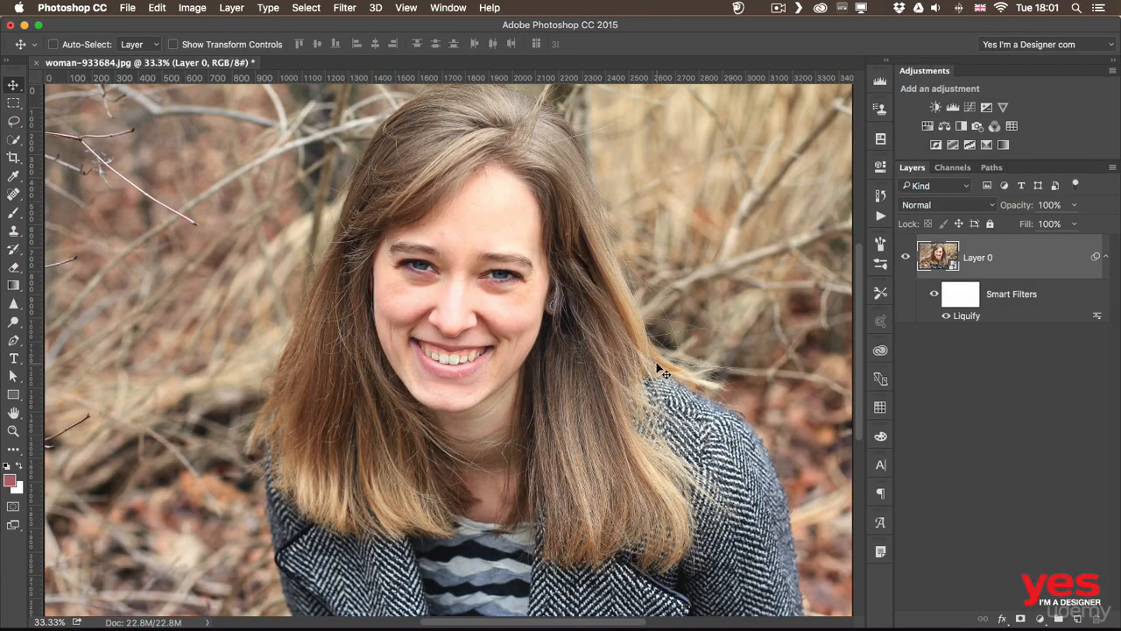
# Undo and redo the Liquify filter to compare the portrait before and after reshaping.
pyautogui.press('super+z')
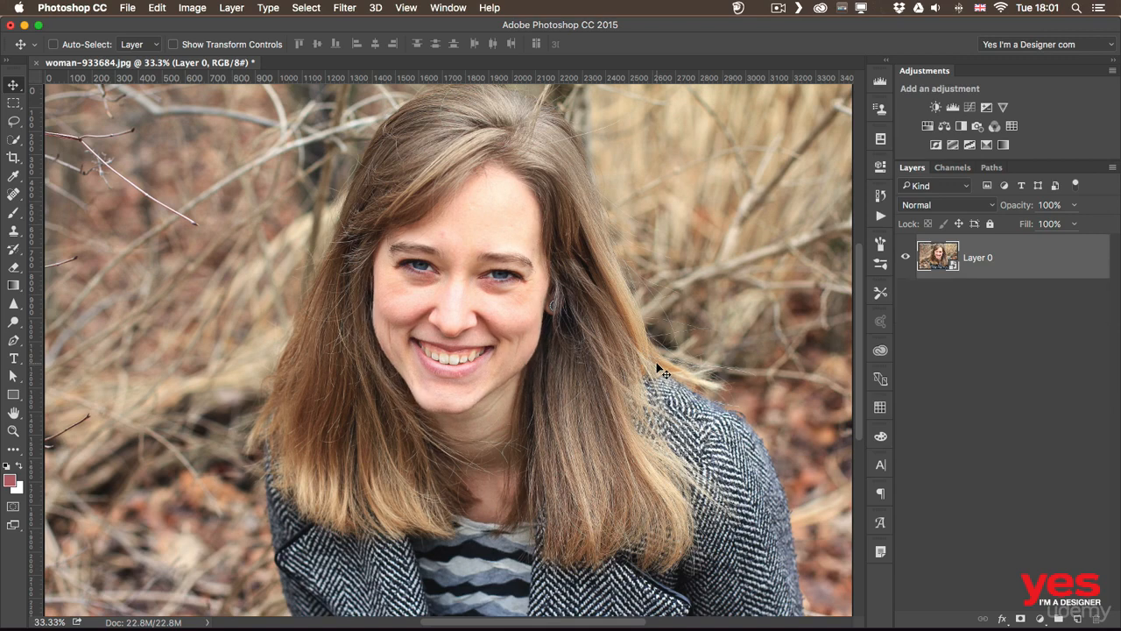
pyautogui.press('super+z')
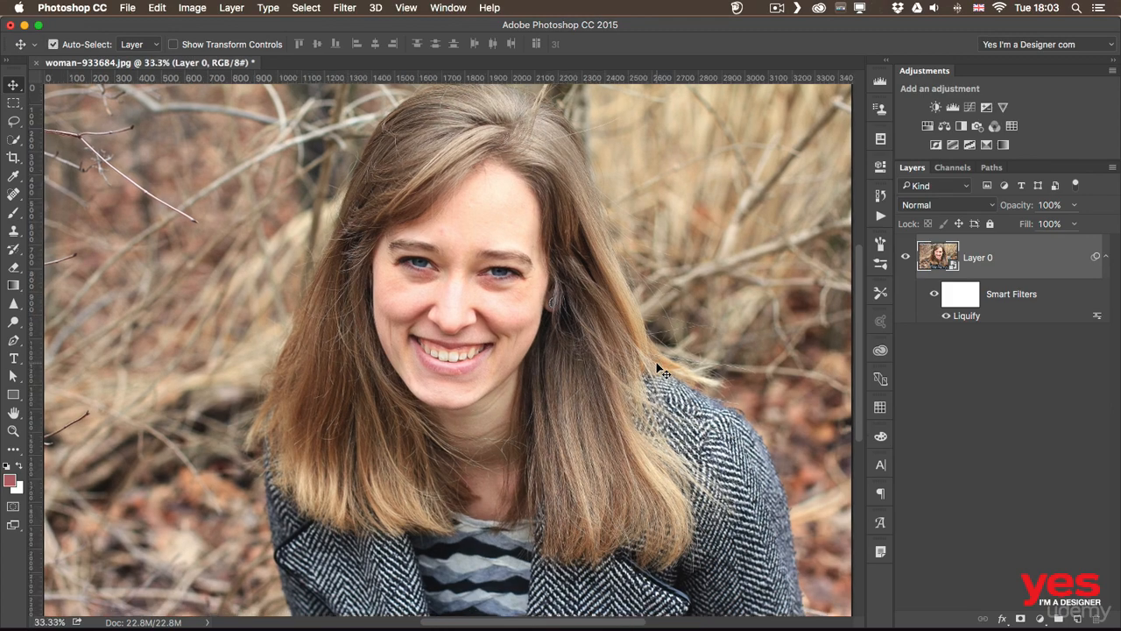
# Add a new empty layer above the portrait and name it "skin and hair".
pyautogui.press('super+plus')
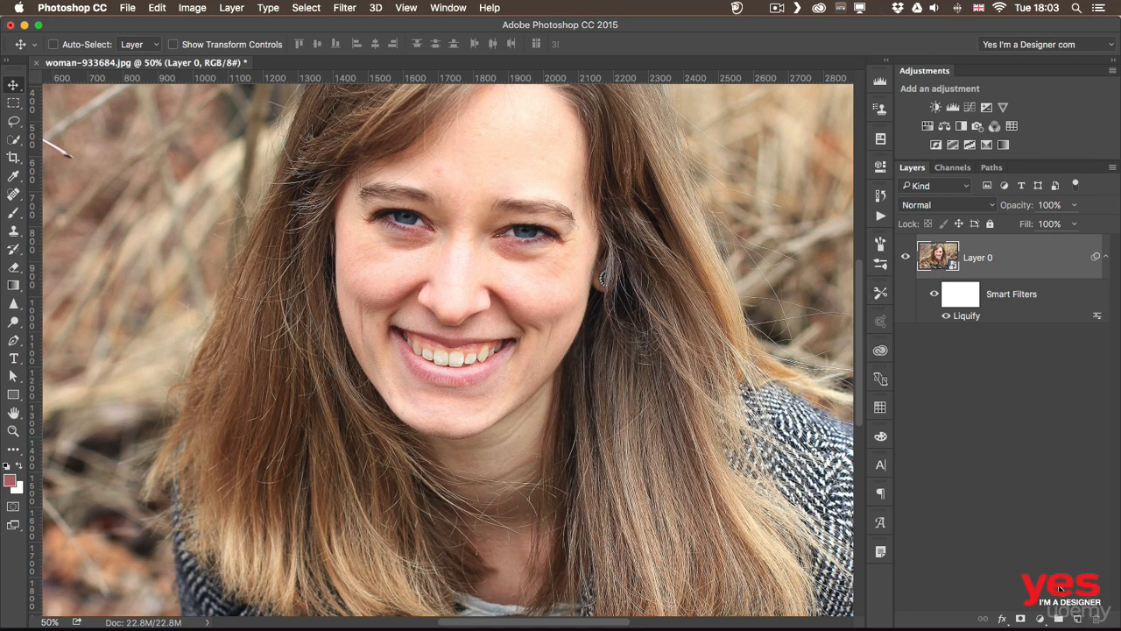
pyautogui.click(1078, 620)
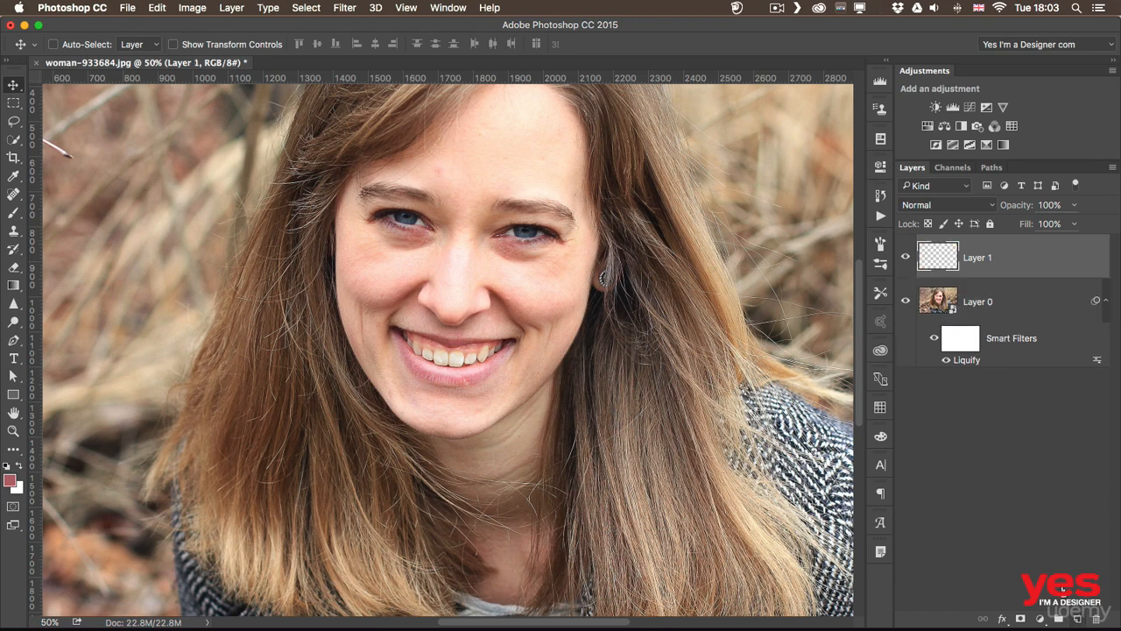
pyautogui.doubleClick(975, 257)
pyautogui.write('skin and hair')
pyautogui.press('Return')
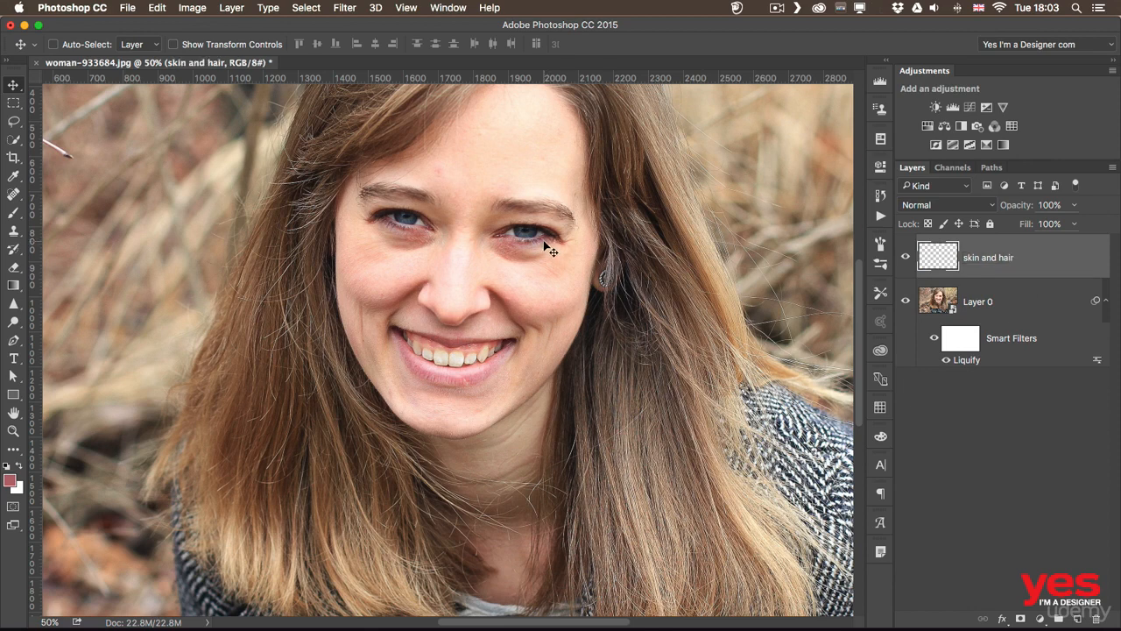
# Try to remove the dark circles under both eyes with the Content-Aware Spot Healing Brush.
pyautogui.press('j')
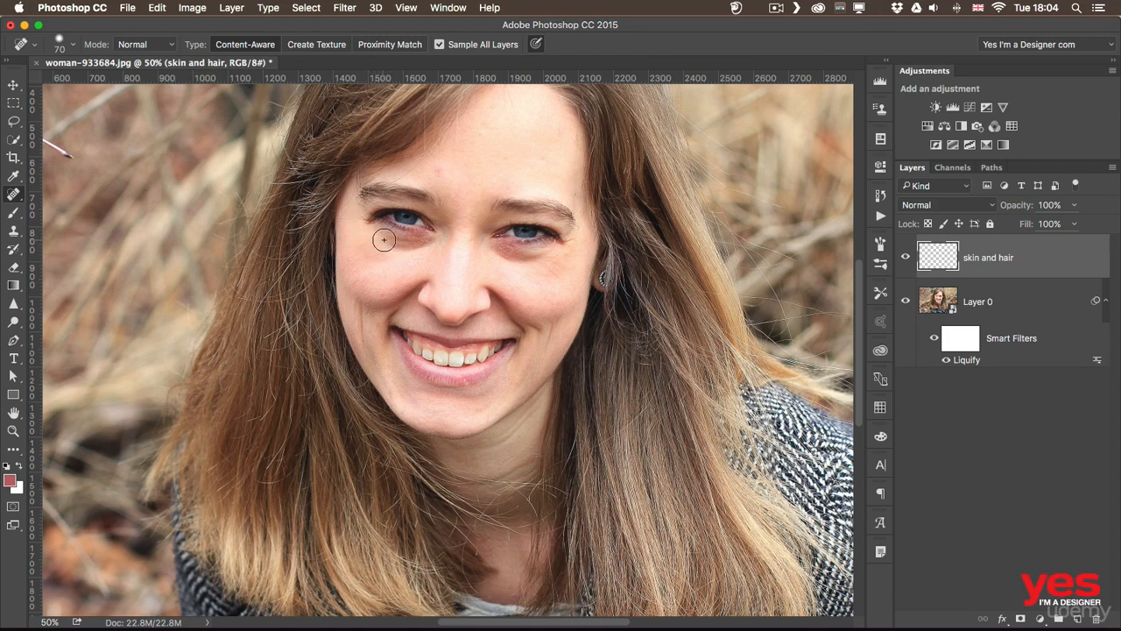
pyautogui.moveTo(384, 239); pyautogui.dragTo(431, 247)
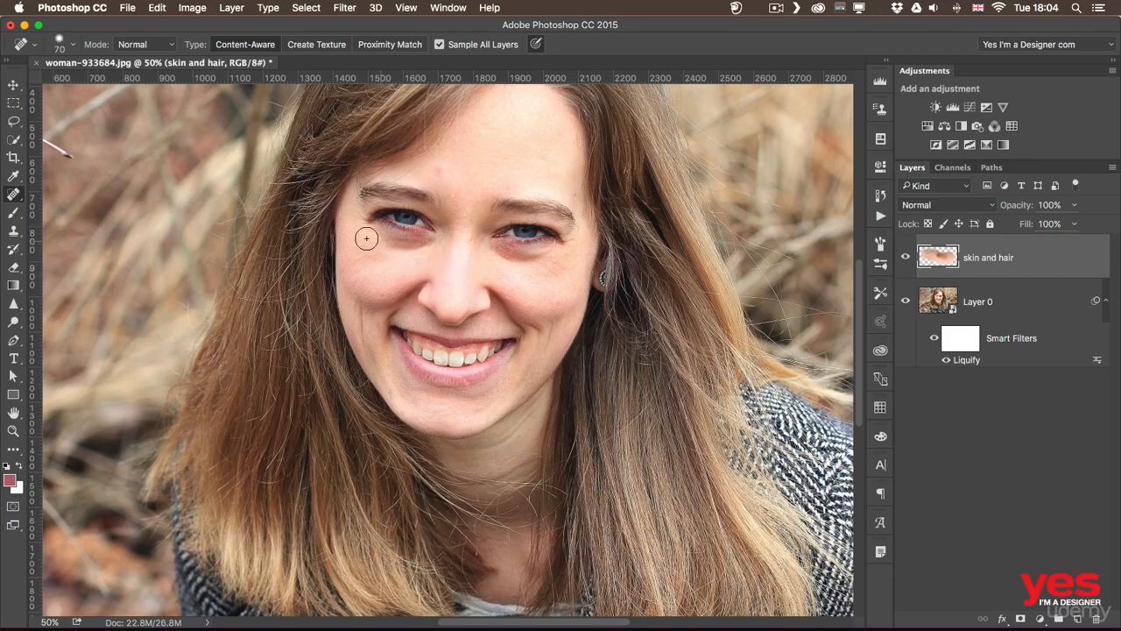
pyautogui.moveTo(491, 254); pyautogui.dragTo(550, 254)
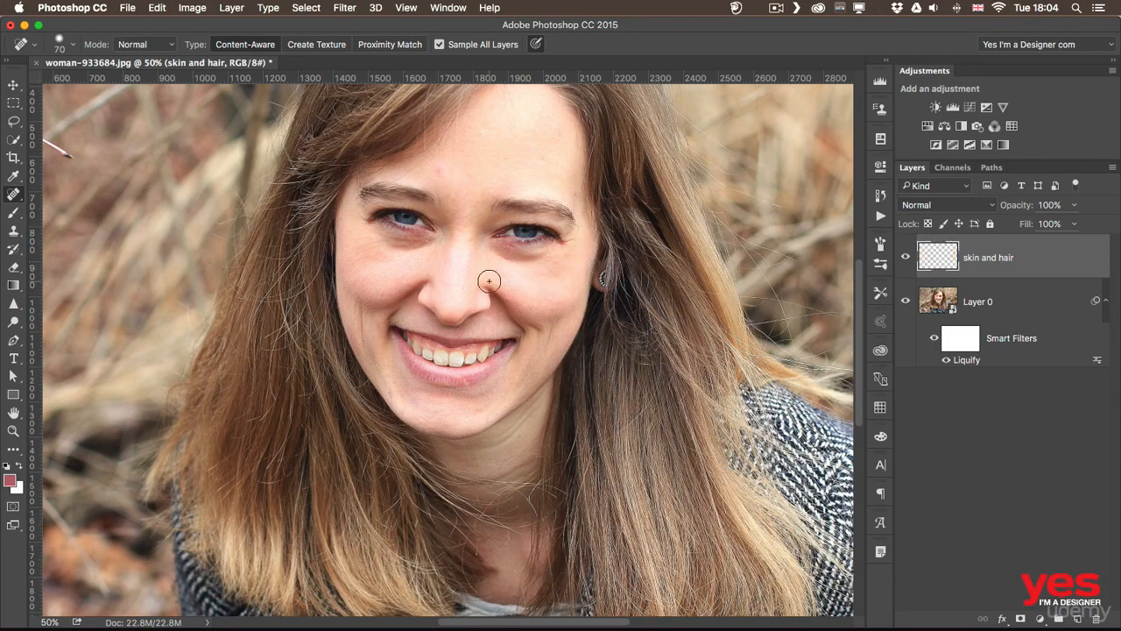
# Heal the dark circles under both eyes with the Healing Brush at size 90, sampling clean skin from each cheek.
pyautogui.press('super+plus')
pyautogui.press('super+plus')
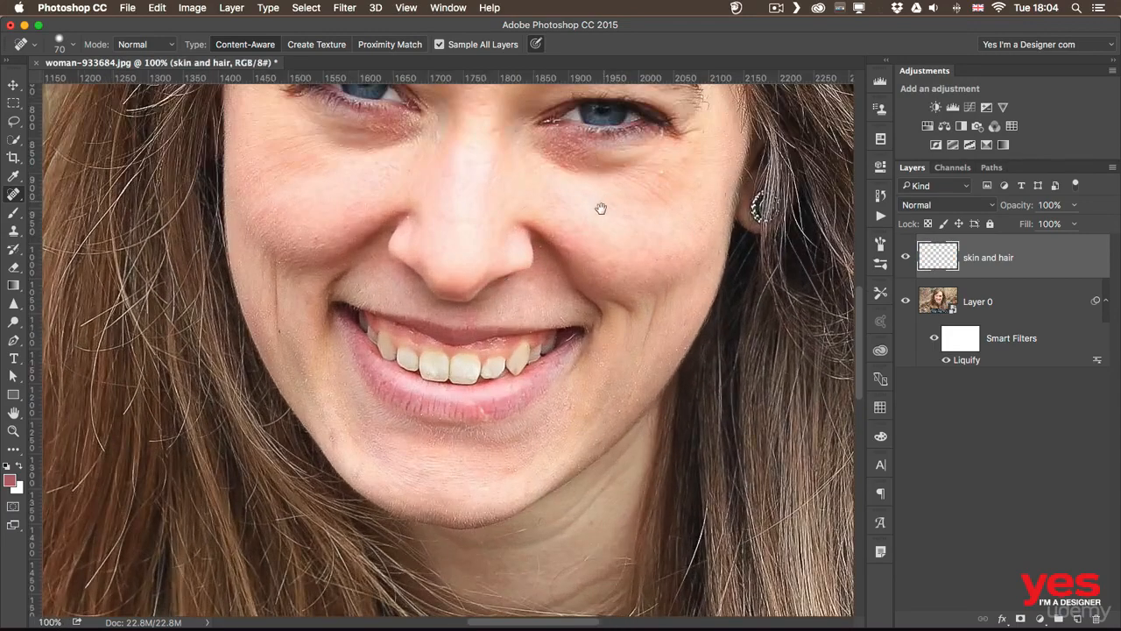
pyautogui.moveTo(601, 208); pyautogui.dragTo(578, 338)
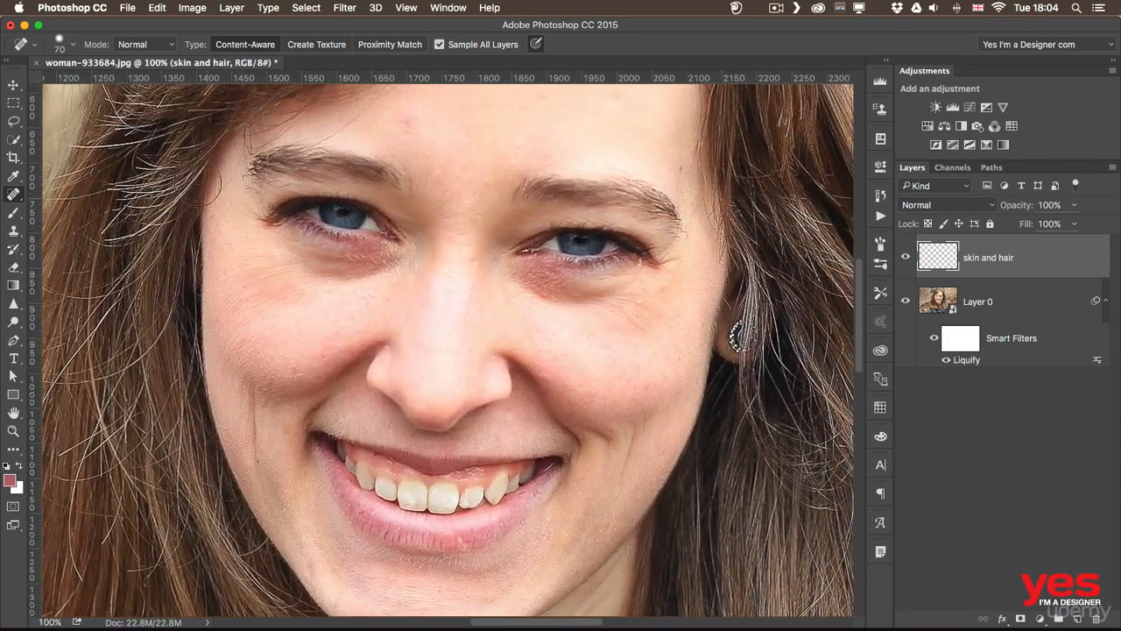
pyautogui.click(12, 198)
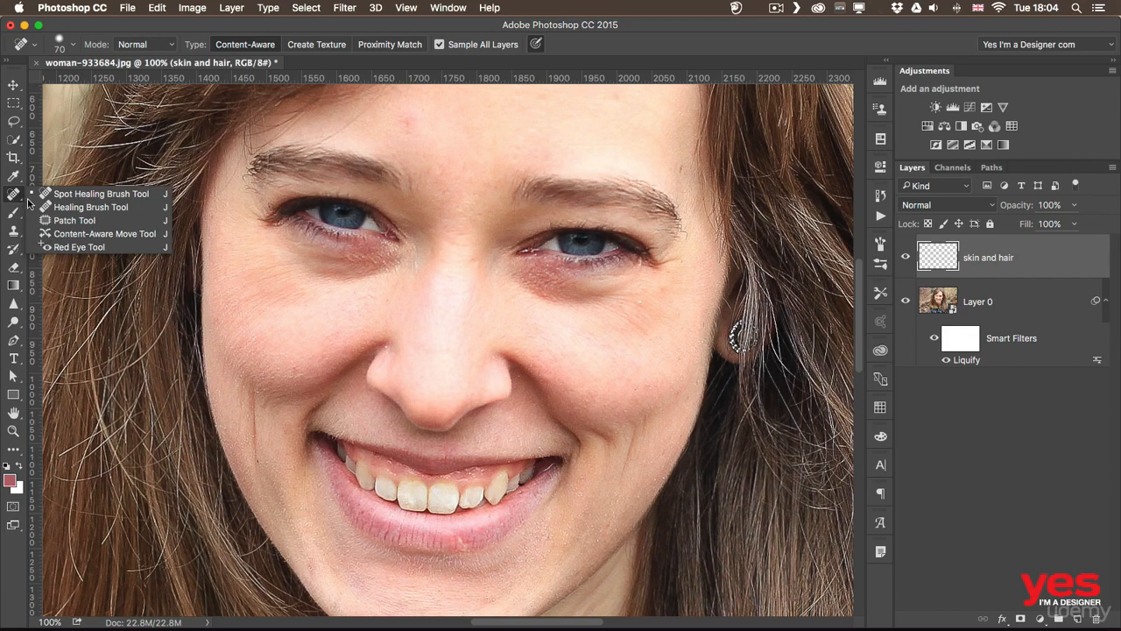
pyautogui.click(80, 207)
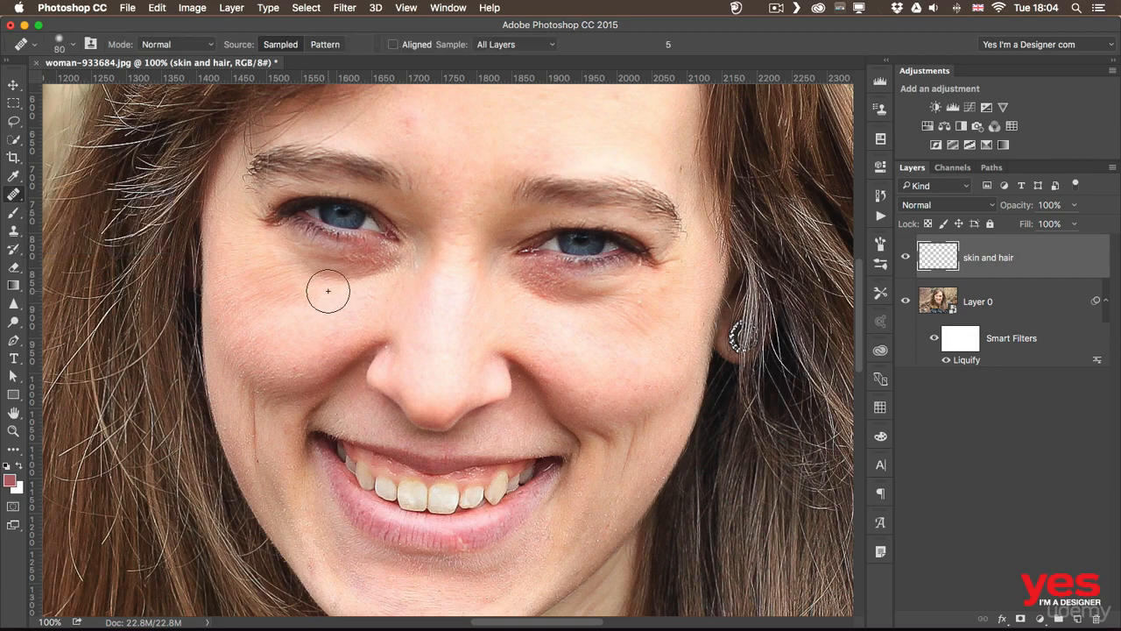
pyautogui.press(']')
pyautogui.keyDown('alt'); pyautogui.click(262, 310); pyautogui.keyUp('alt')
pyautogui.moveTo(307, 270)
pyautogui.mouseDown()
pyautogui.moveTo(398, 268)
pyautogui.moveTo(324, 269)
pyautogui.mouseUp()
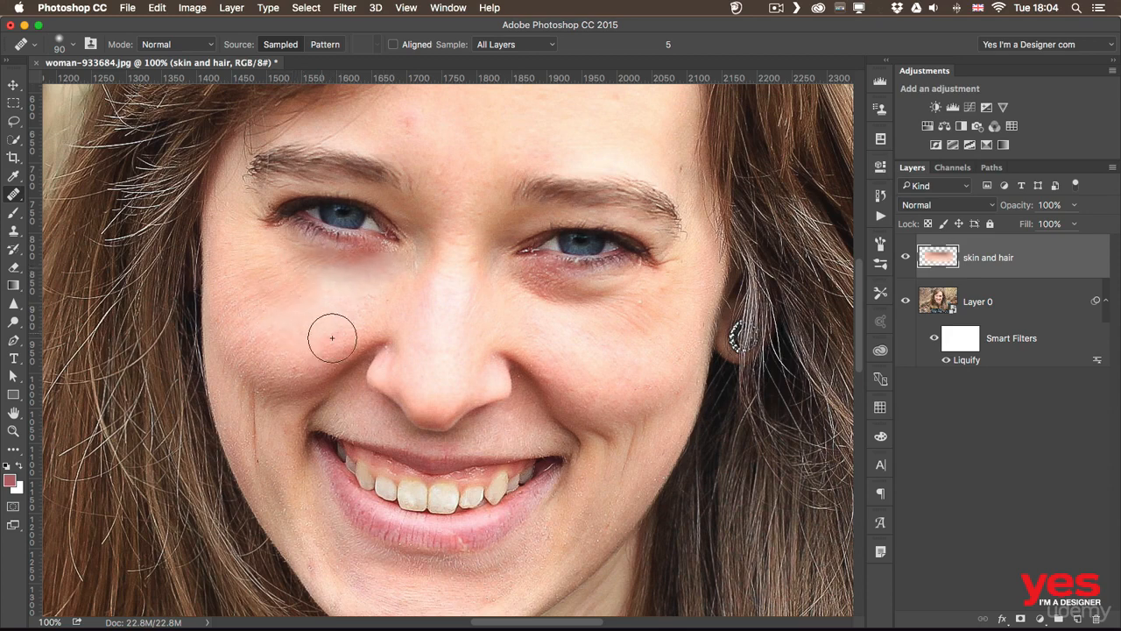
pyautogui.keyDown('alt'); pyautogui.click(535, 330); pyautogui.keyUp('alt')
pyautogui.moveTo(531, 291)
pyautogui.mouseDown()
pyautogui.moveTo(622, 297)
pyautogui.moveTo(591, 304)
pyautogui.mouseUp()
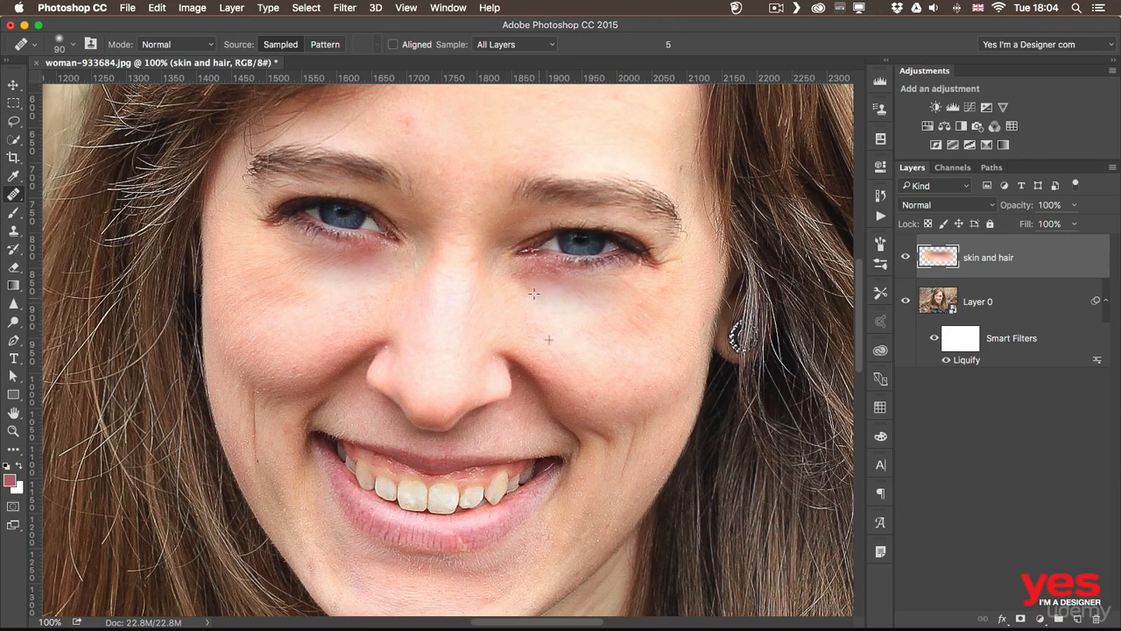
# Try a Healing Brush stroke on the skin beside the earring and undo it.
pyautogui.moveTo(717, 333); pyautogui.dragTo(727, 352)
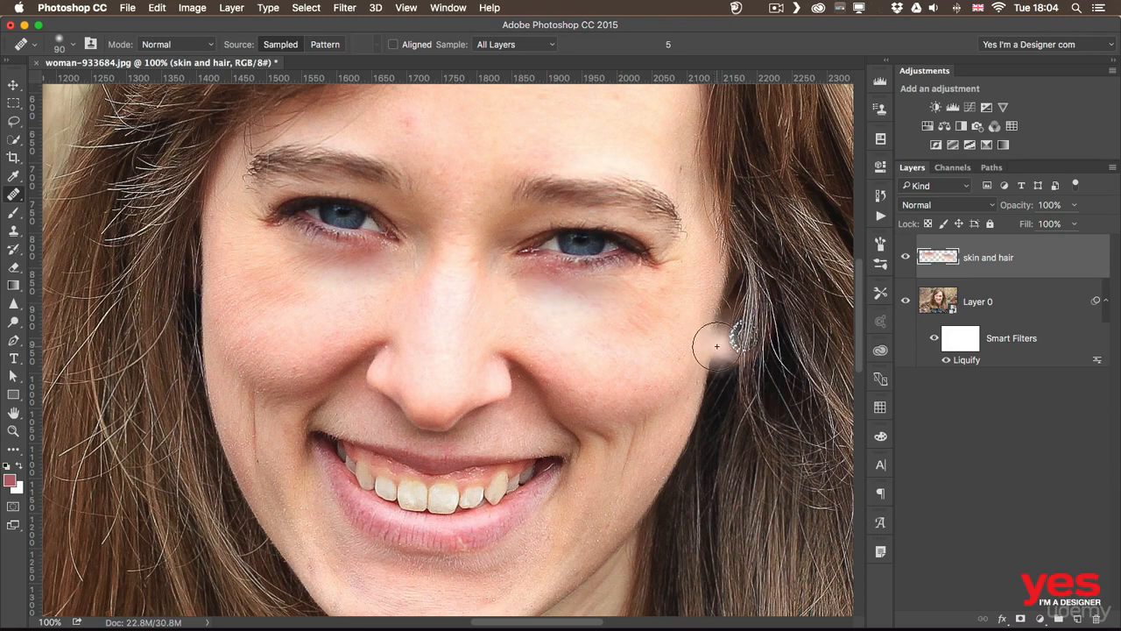
pyautogui.press('super+z')
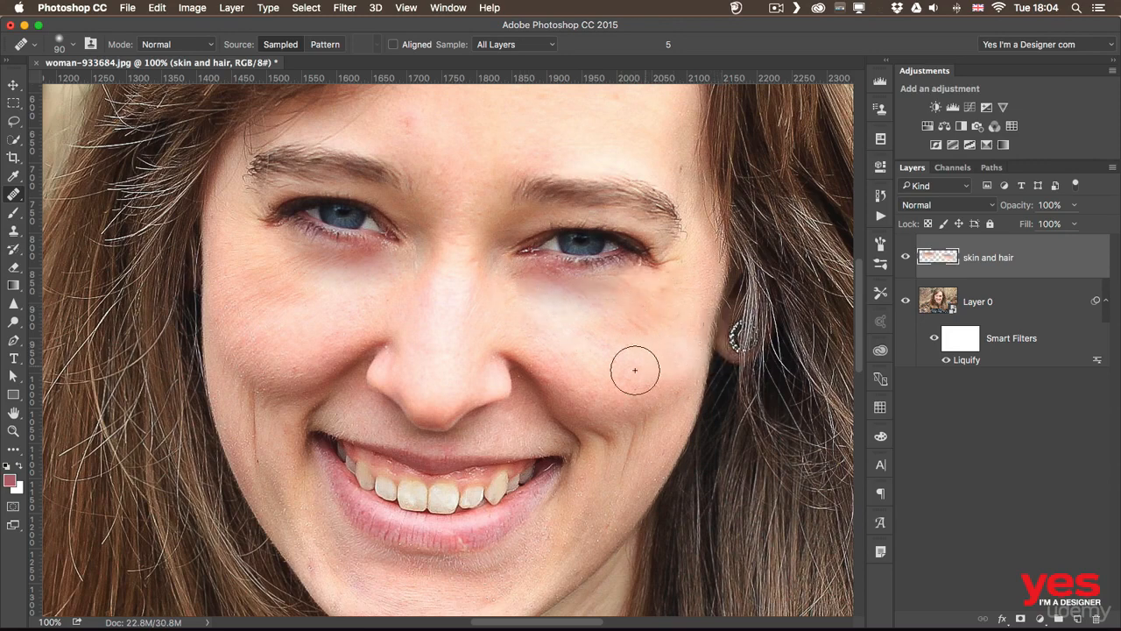
# Heal the thin vertical line on one cheek and the smile crease on the other with the Healing Brush at size 50.
pyautogui.moveTo(309, 371); pyautogui.dragTo(298, 297)
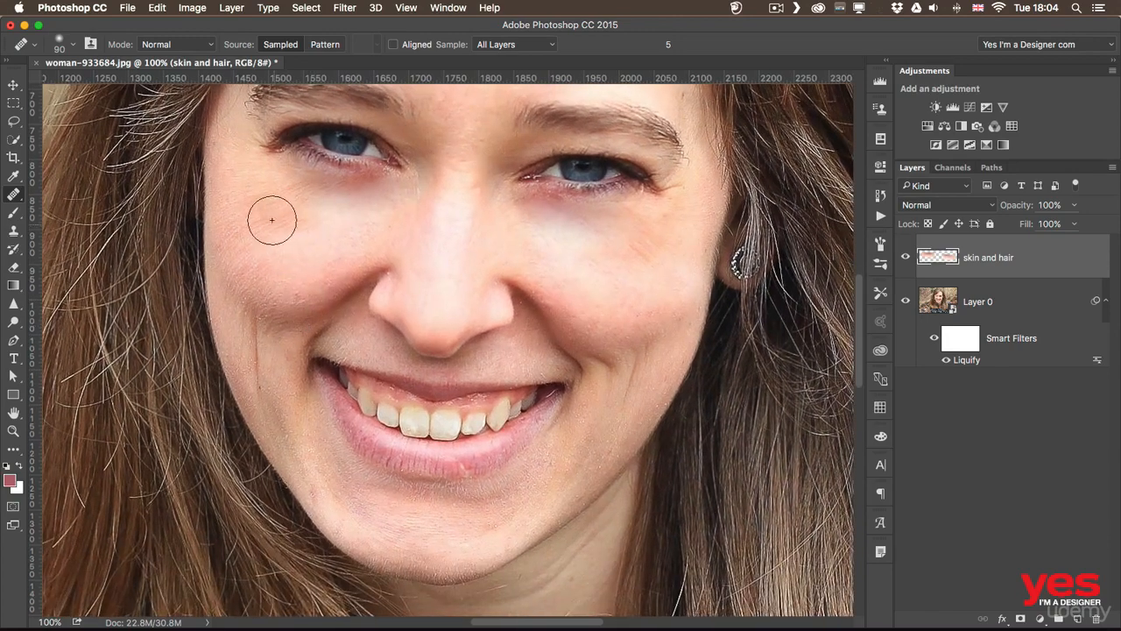
pyautogui.press('[')
pyautogui.press('[')
pyautogui.press('[')
pyautogui.press('[')
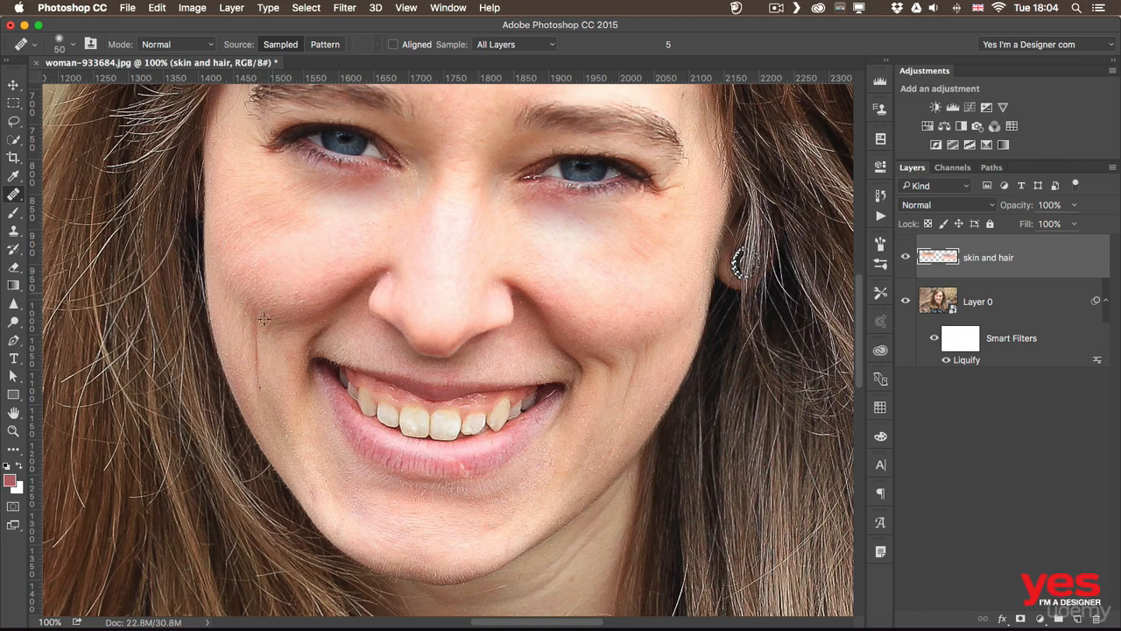
pyautogui.moveTo(264, 320)
pyautogui.mouseDown()
pyautogui.moveTo(264, 391)
pyautogui.moveTo(313, 433)
pyautogui.moveTo(379, 434)
pyautogui.moveTo(254, 368)
pyautogui.mouseUp()
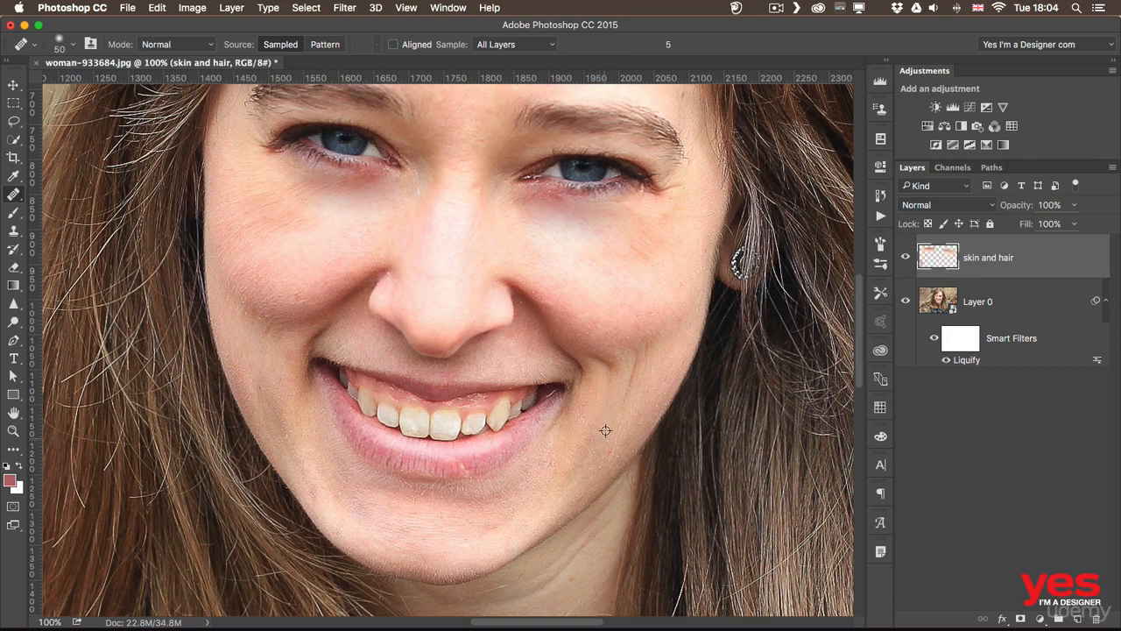
pyautogui.moveTo(636, 353); pyautogui.dragTo(646, 344)
pyautogui.keyDown('alt'); pyautogui.click(637, 408); pyautogui.keyUp('alt')
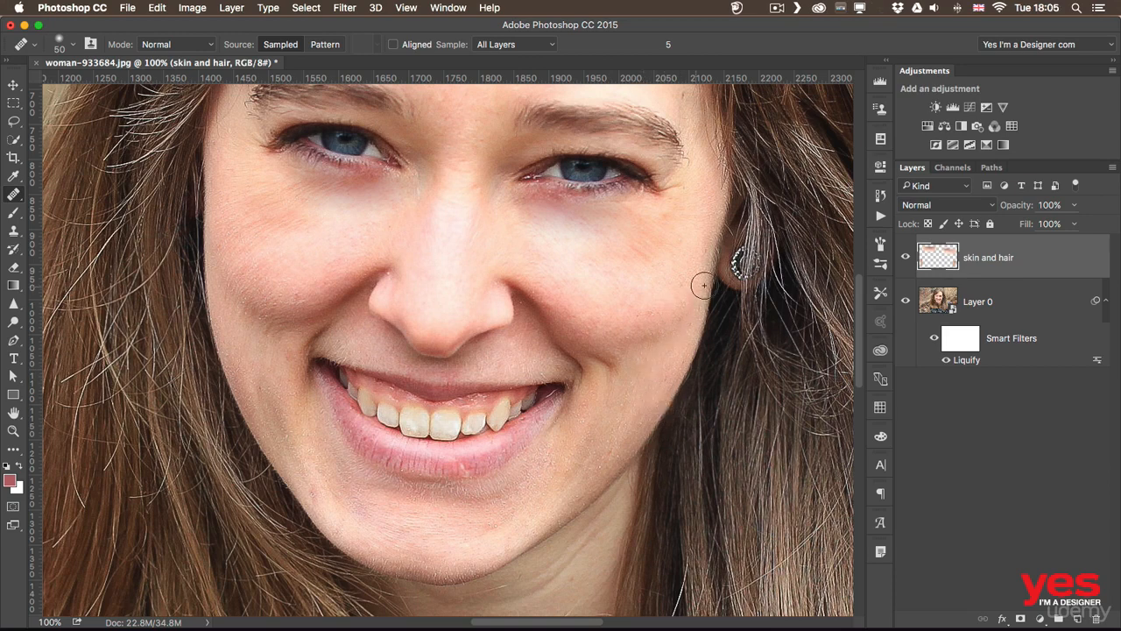
# Set the "skin and hair" layer's opacity to 66% and switch its visibility off and on to compare the retouching.
pyautogui.moveTo(1017, 211); pyautogui.dragTo(996, 210)
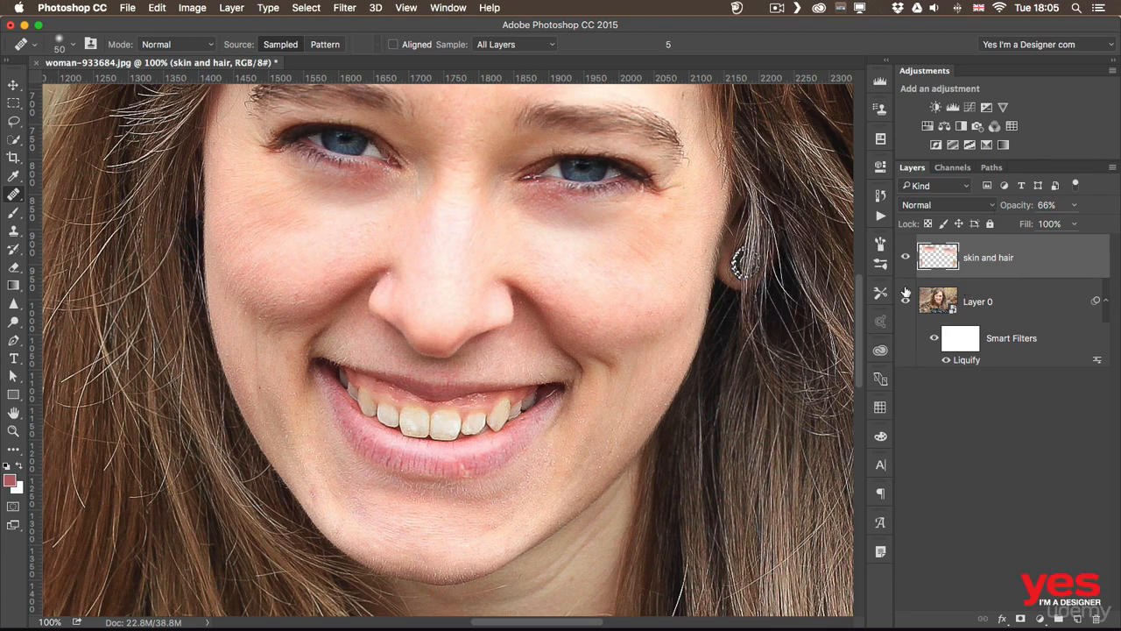
pyautogui.click(907, 258)
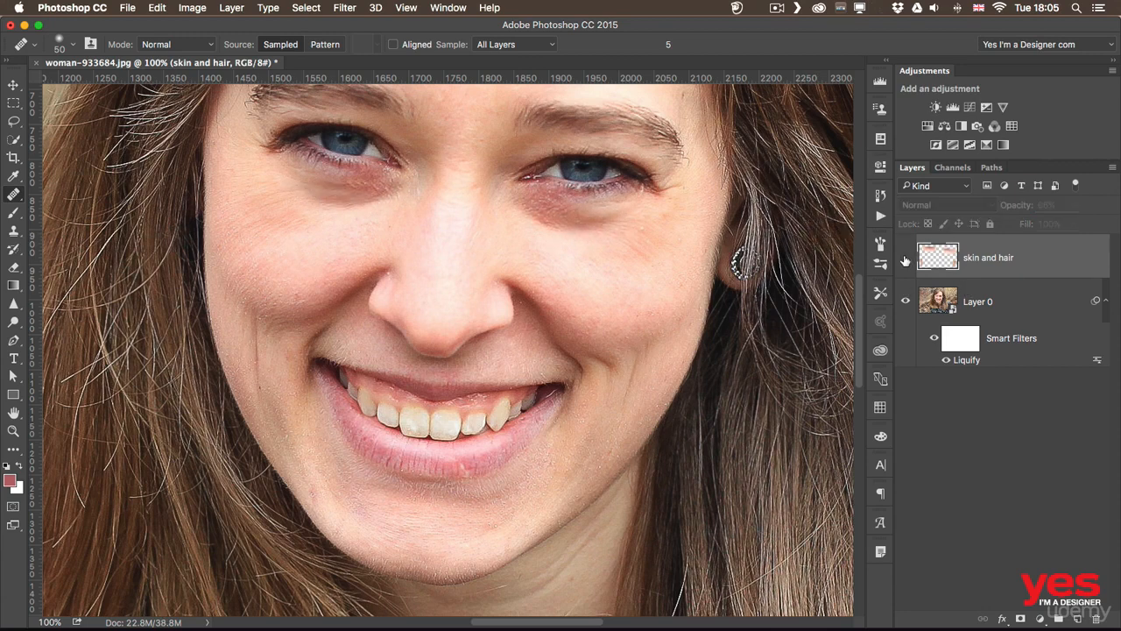
pyautogui.click(907, 257)
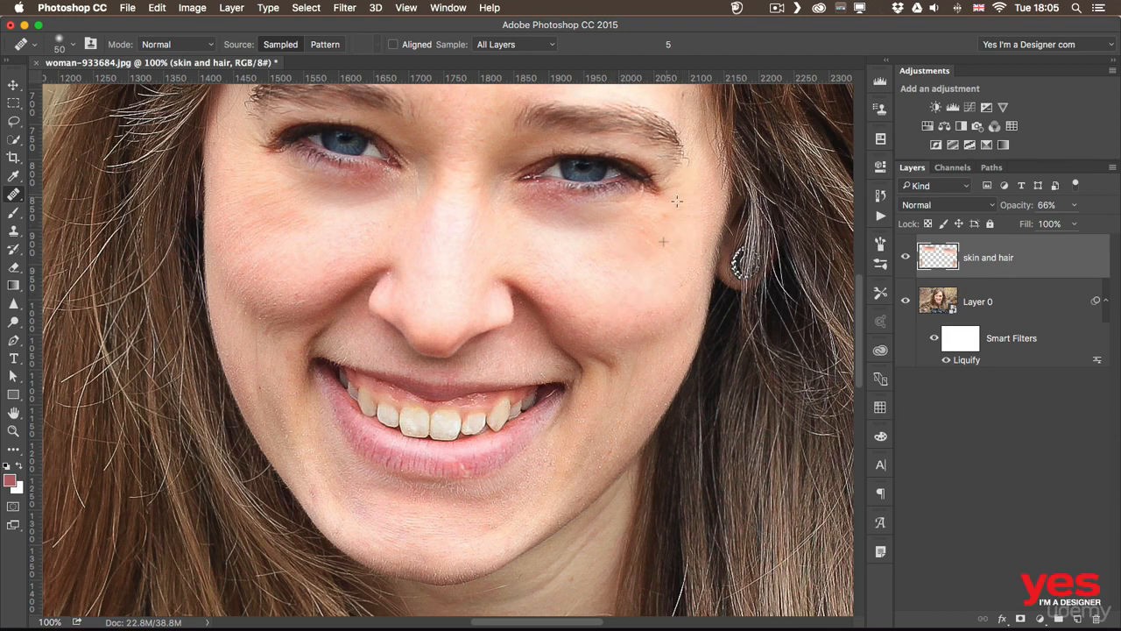
# Heal the remaining fine lines around and below the eye farther from the earring, sampling nearby cheek skin with the Healing Brush.
pyautogui.scroll(3, 356, 296)
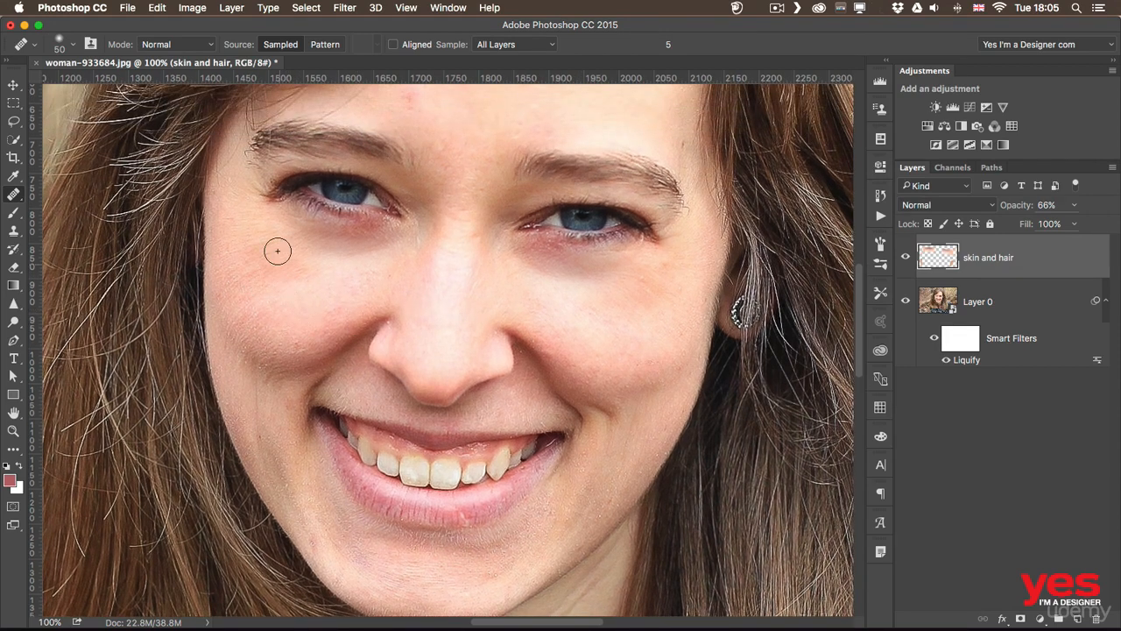
pyautogui.keyDown('alt'); pyautogui.click(272, 278); pyautogui.keyUp('alt')
pyautogui.click(250, 239)
pyautogui.keyDown('alt'); pyautogui.click(338, 290); pyautogui.keyUp('alt')
pyautogui.moveTo(303, 237); pyautogui.dragTo(298, 234)
pyautogui.moveTo(369, 269); pyautogui.dragTo(362, 252)
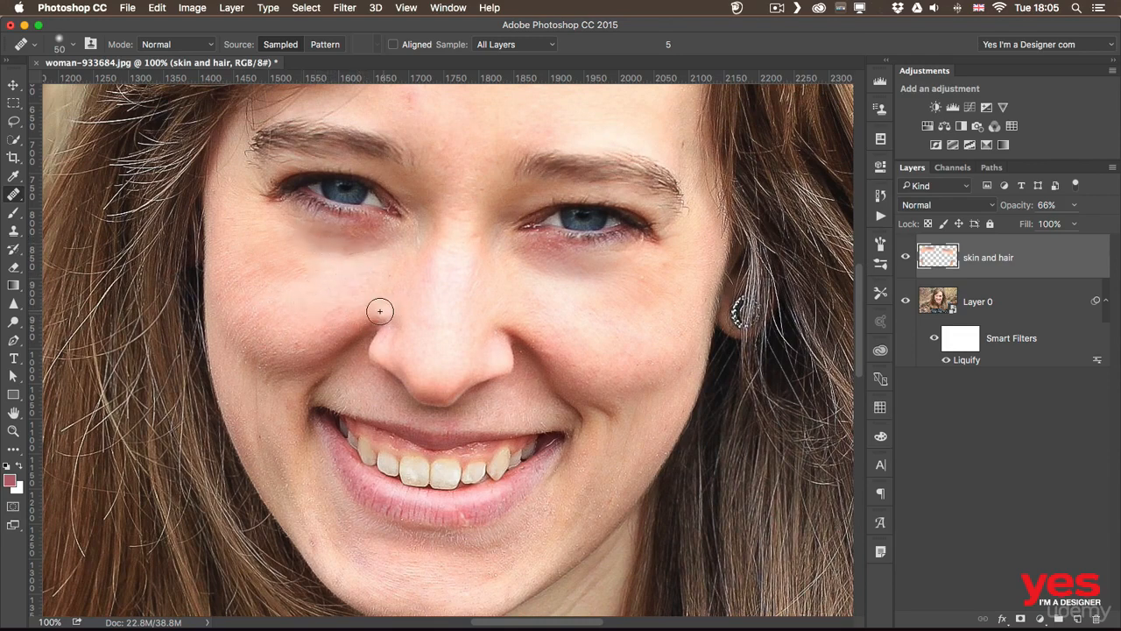
# Heal small skin flaws beside the nostril, above the mouth corner and on the nose bridge up to between the eyebrows.
pyautogui.click(376, 310)
pyautogui.moveTo(318, 332); pyautogui.dragTo(321, 372)
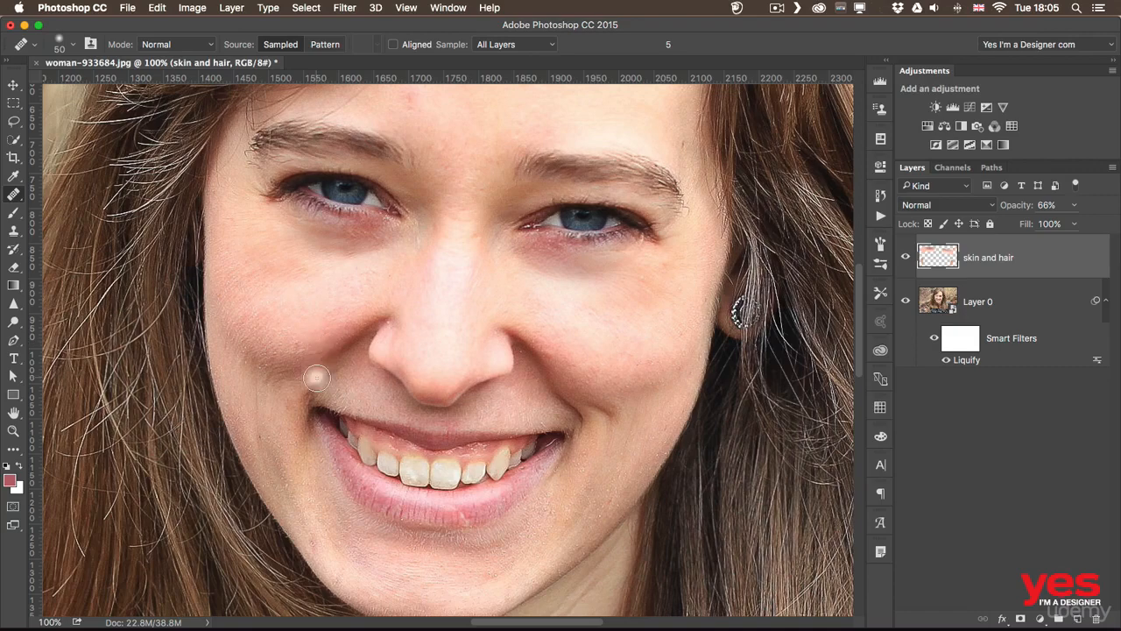
pyautogui.moveTo(474, 240); pyautogui.dragTo(465, 248)
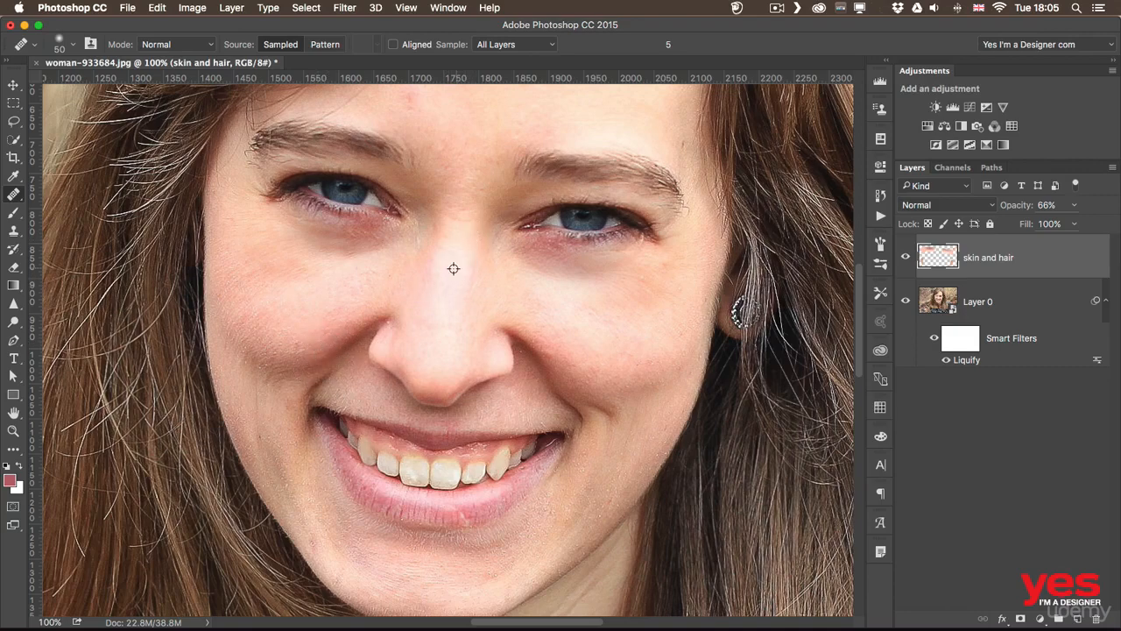
pyautogui.keyDown('alt'); pyautogui.click(454, 269); pyautogui.keyUp('alt')
pyautogui.moveTo(458, 206); pyautogui.dragTo(459, 216)
# Heal the small marks on the forehead with the Healing Brush, sampling clean forehead skin nearby.
pyautogui.moveTo(458, 159)
pyautogui.mouseDown()
pyautogui.moveTo(444, 308)
pyautogui.moveTo(440, 296)
pyautogui.mouseUp()
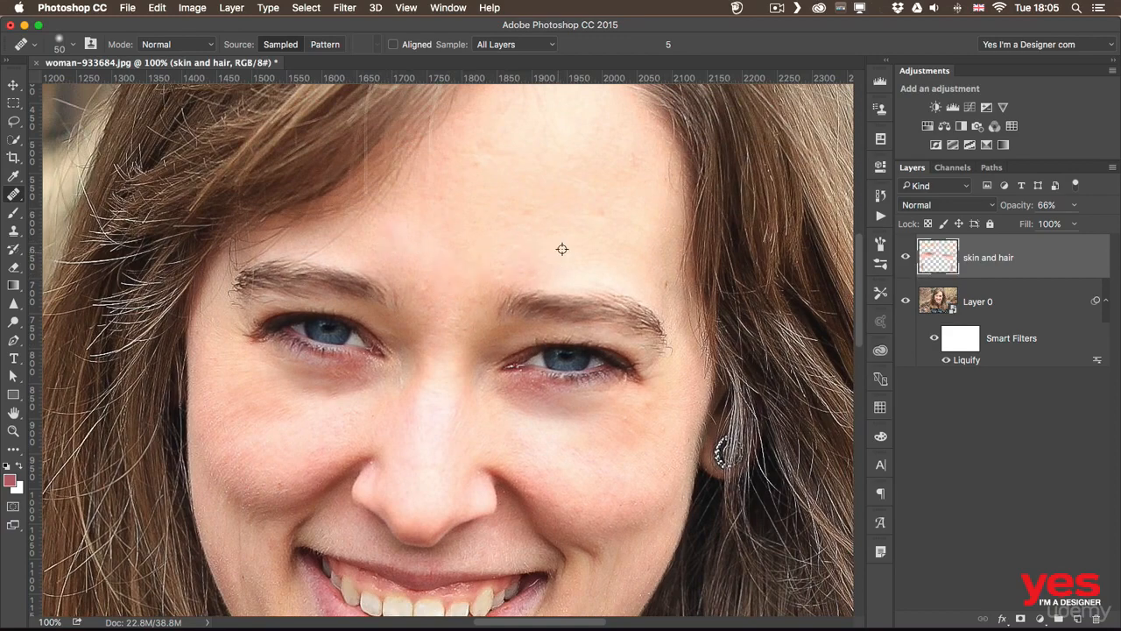
pyautogui.moveTo(602, 209); pyautogui.dragTo(600, 216)
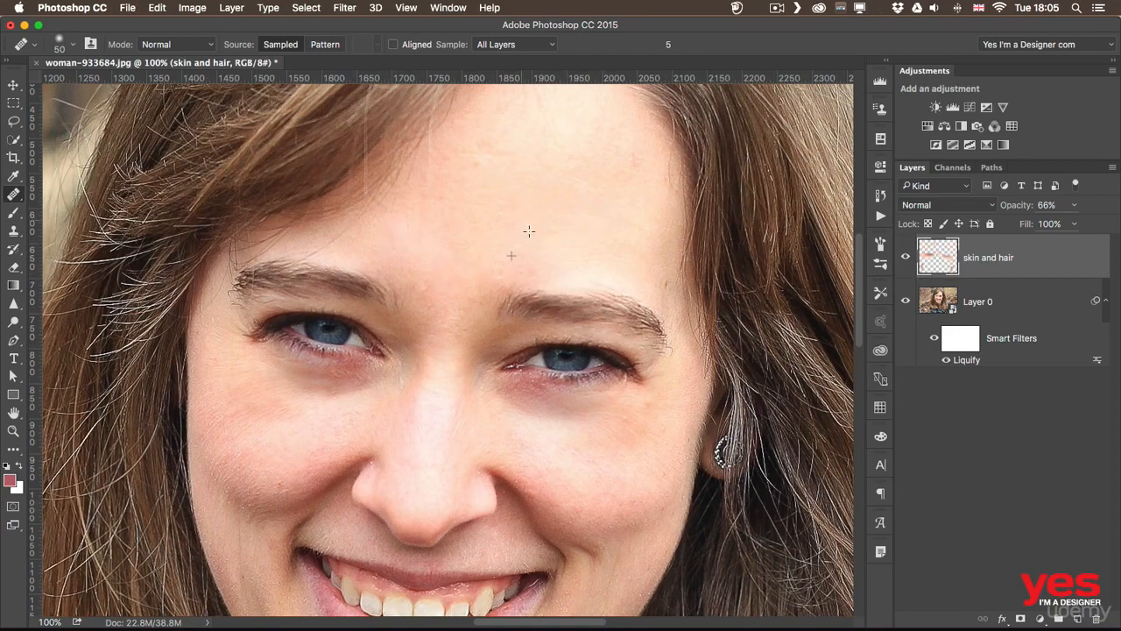
pyautogui.moveTo(527, 252); pyautogui.dragTo(460, 391)
pyautogui.keyDown('alt'); pyautogui.click(521, 292); pyautogui.keyUp('alt')
pyautogui.moveTo(565, 299); pyautogui.dragTo(561, 306)
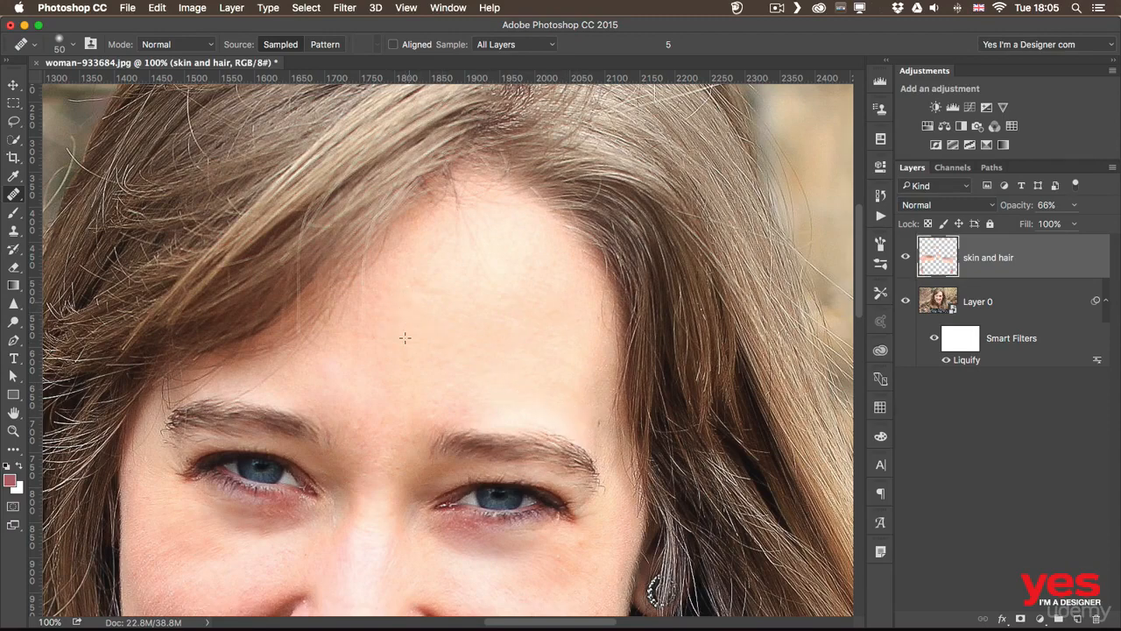
# Heal the blemishes along the jaw, on the chin and below the lower lip with the Healing Brush.
pyautogui.moveTo(412, 432); pyautogui.dragTo(463, 157)
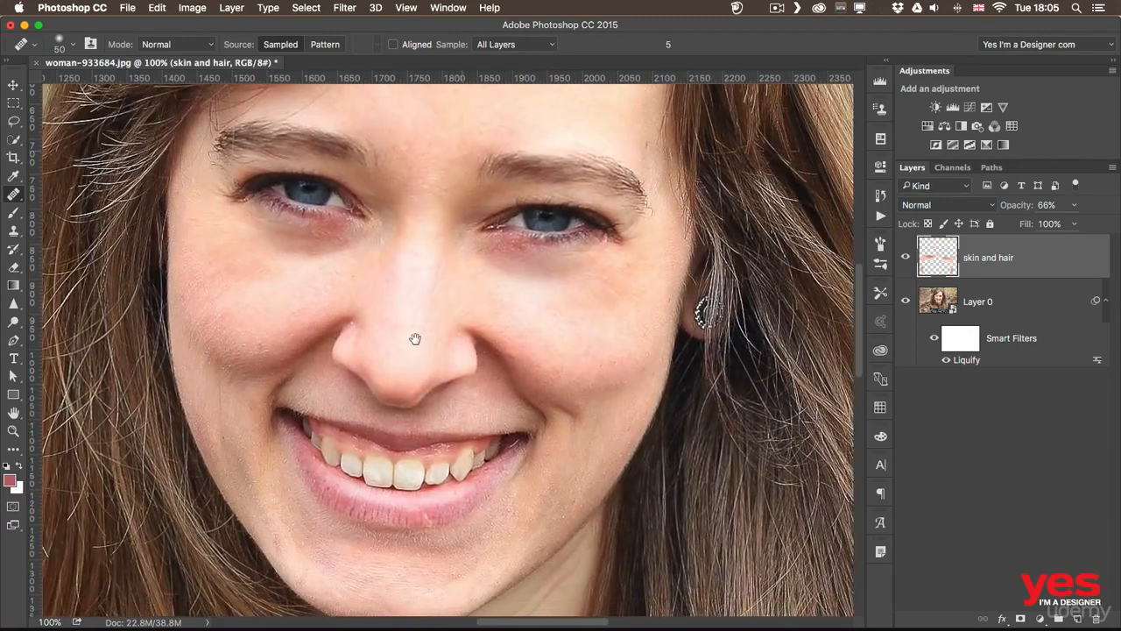
pyautogui.scroll(-5, 413, 333)
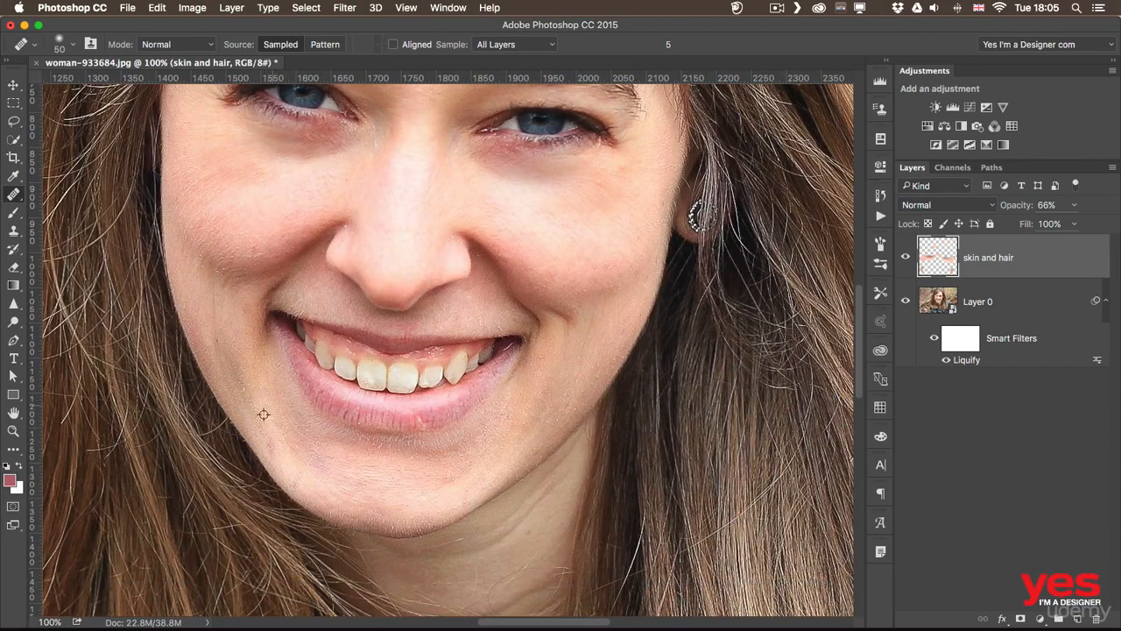
pyautogui.keyDown('alt'); pyautogui.click(264, 415); pyautogui.keyUp('alt')
pyautogui.moveTo(271, 455); pyautogui.dragTo(276, 451)
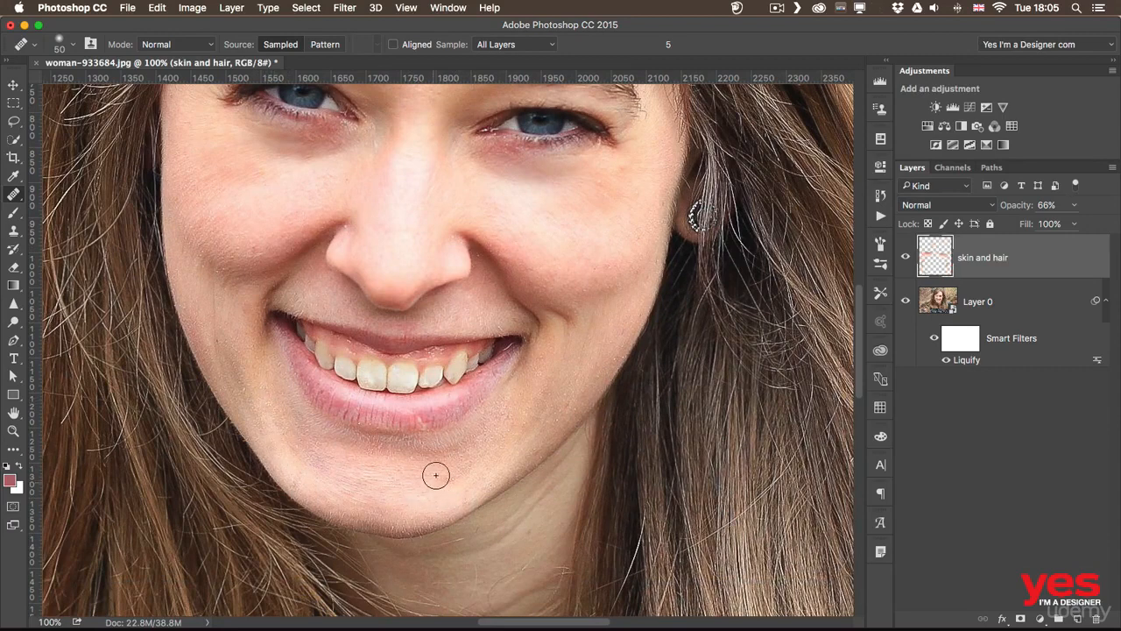
pyautogui.moveTo(455, 475); pyautogui.dragTo(444, 483)
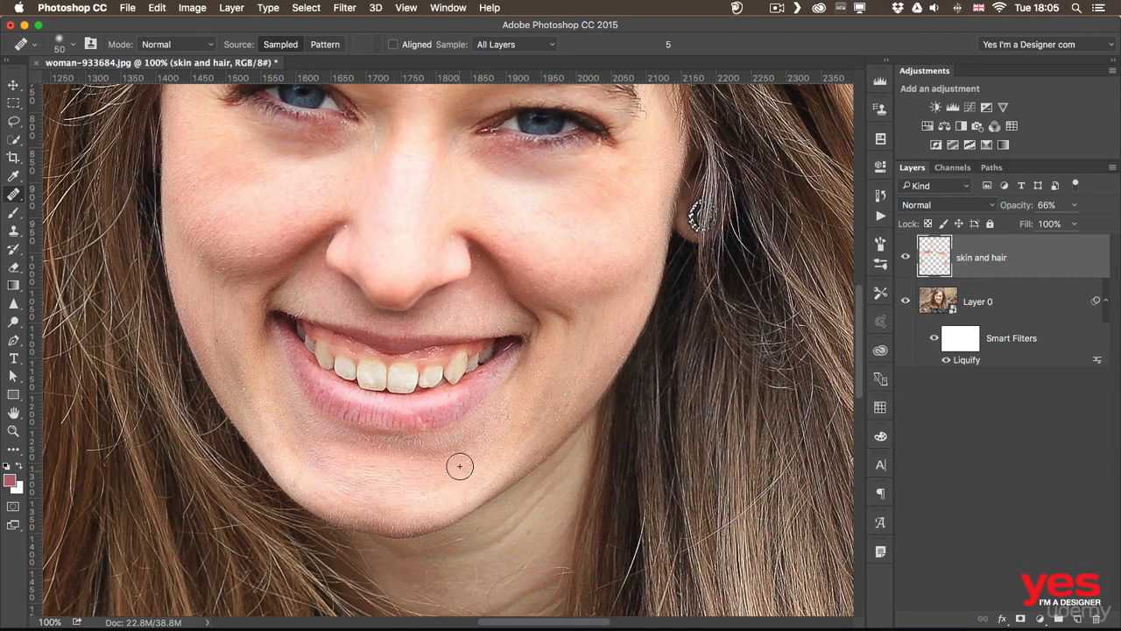
pyautogui.click(384, 443)
# Heal the uneven skin on the cheek nearest the earring and the red spot on the lower lip, sampling beside each.
pyautogui.keyDown('alt'); pyautogui.click(593, 278); pyautogui.keyUp('alt')
pyautogui.click(635, 270)
pyautogui.keyDown('alt'); pyautogui.click(605, 202); pyautogui.keyUp('alt')
pyautogui.moveTo(624, 170)
pyautogui.mouseDown()
pyautogui.moveTo(600, 185)
pyautogui.moveTo(617, 215)
pyautogui.mouseUp()
pyautogui.keyDown('alt'); pyautogui.click(571, 233); pyautogui.keyUp('alt')
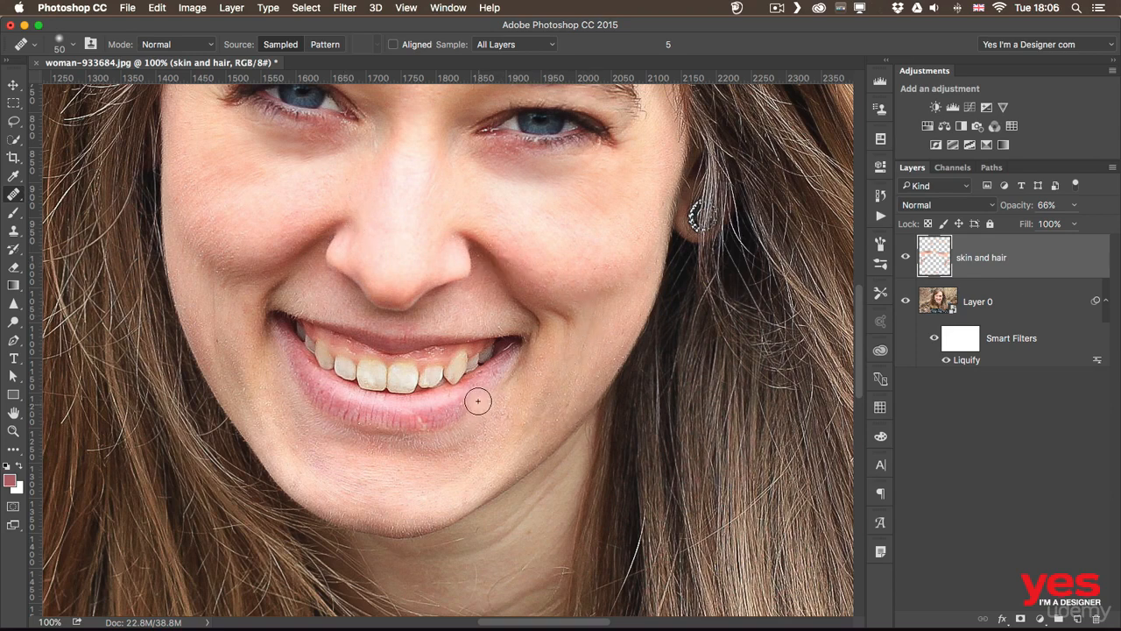
pyautogui.keyDown('alt'); pyautogui.click(391, 424); pyautogui.keyUp('alt')
pyautogui.click(425, 426)
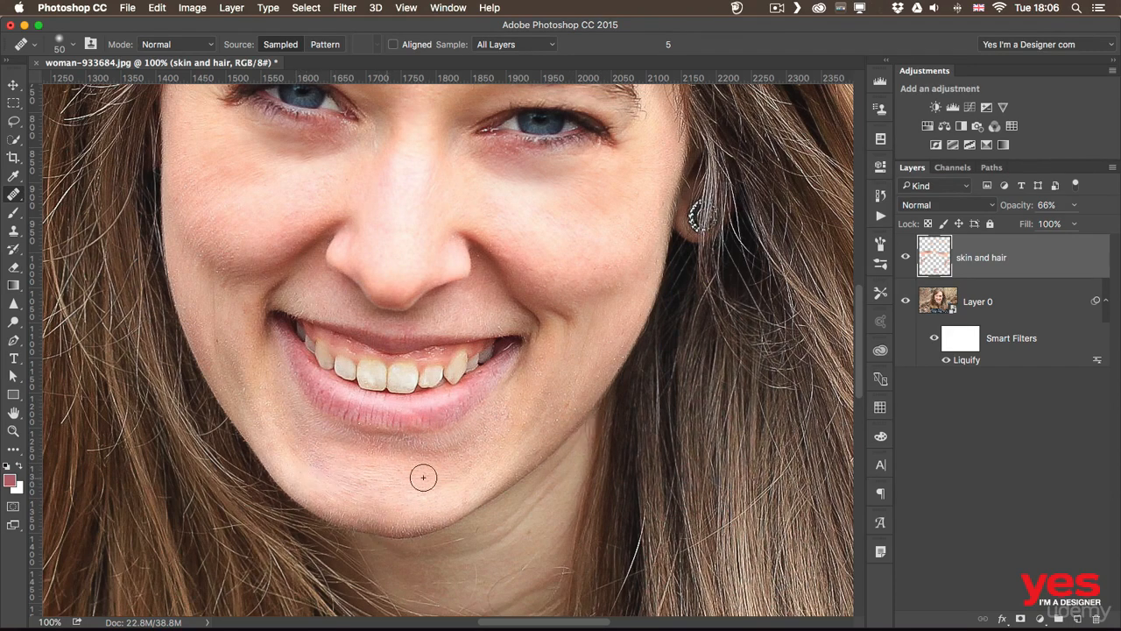
# Switch the "skin and hair" layer's visibility off and on to compare the retouching, and view the whole portrait at 50%.
pyautogui.click(906, 258)
pyautogui.click(905, 259)
pyautogui.press('super+minus')
pyautogui.press('super+minus')
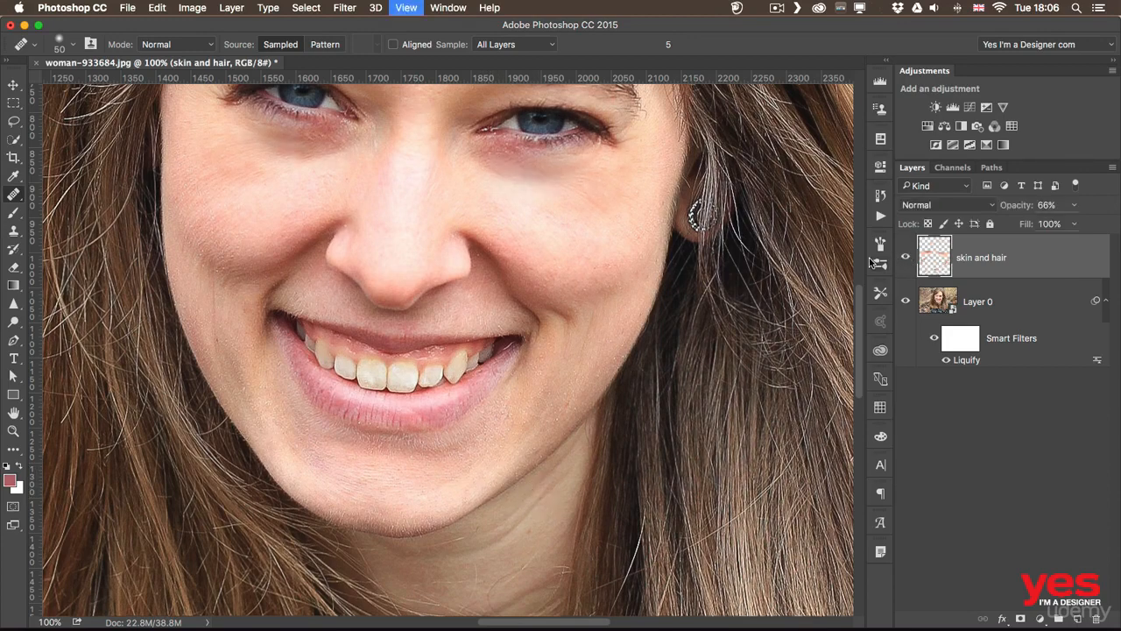
pyautogui.scroll(3, 783, 256)
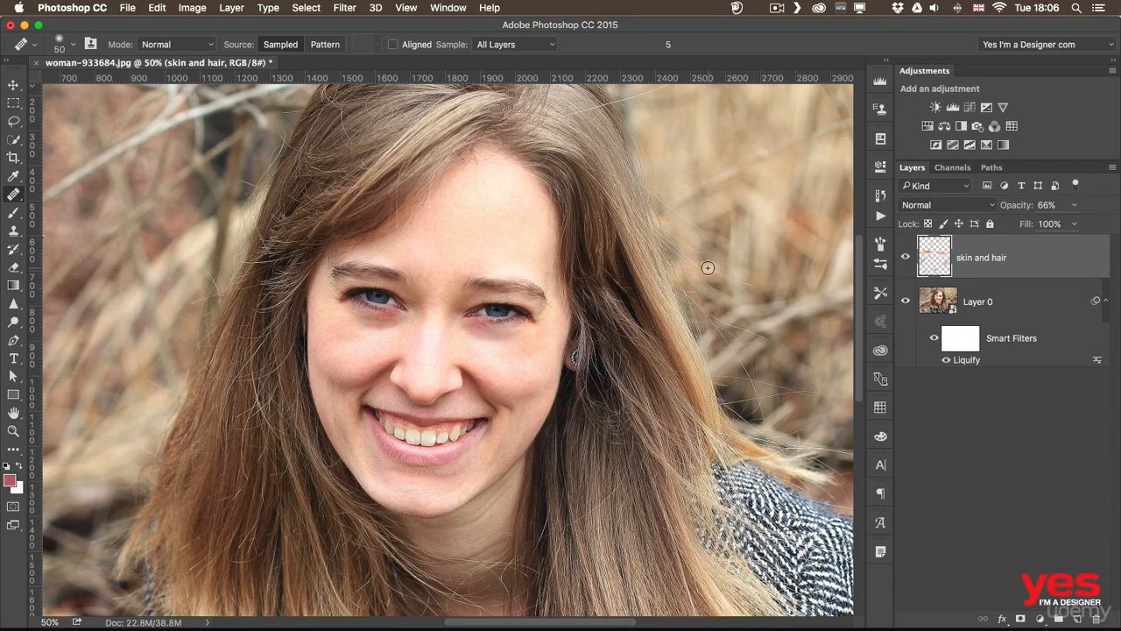
pyautogui.moveTo(616, 183); pyautogui.dragTo(573, 263)
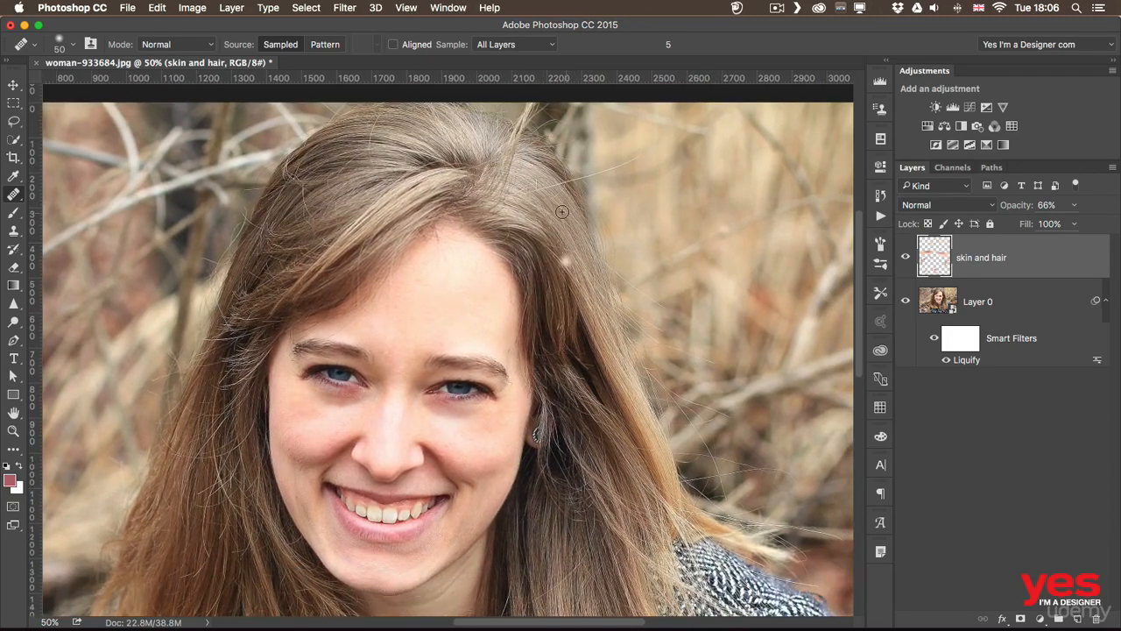
# Choose the Spot Healing Brush and rename the "skin and hair" layer to "skin".
pyautogui.moveTo(13, 194); pyautogui.dragTo(78, 188)
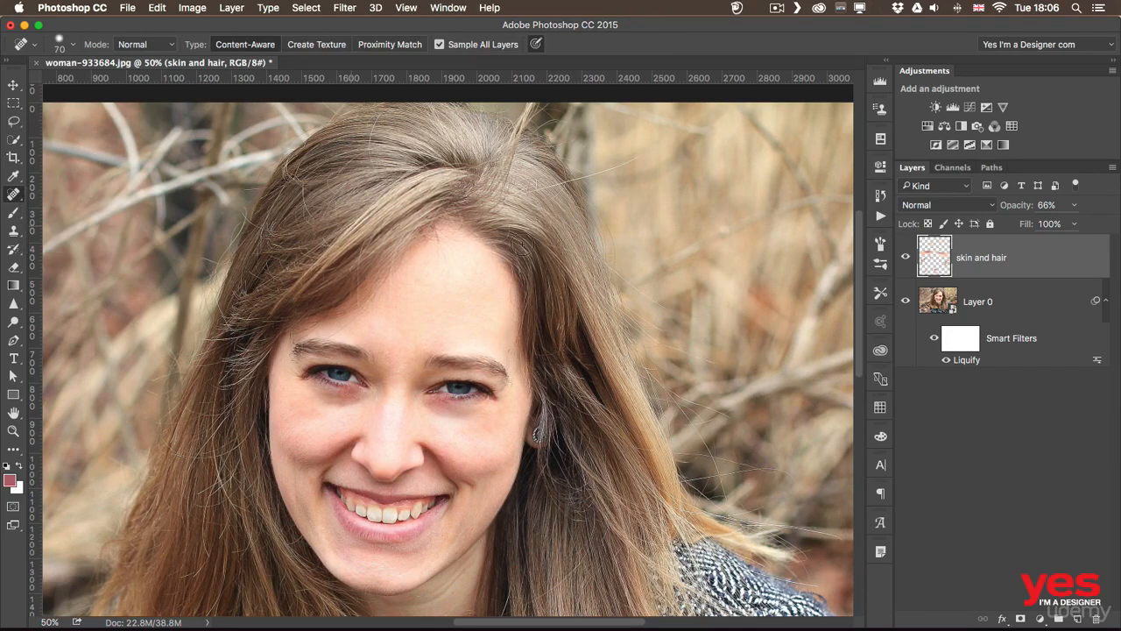
pyautogui.doubleClick(985, 258)
pyautogui.click(975, 258)
pyautogui.moveTo(971, 257); pyautogui.dragTo(1029, 258)
pyautogui.press('BackSpace')
pyautogui.press('Return')
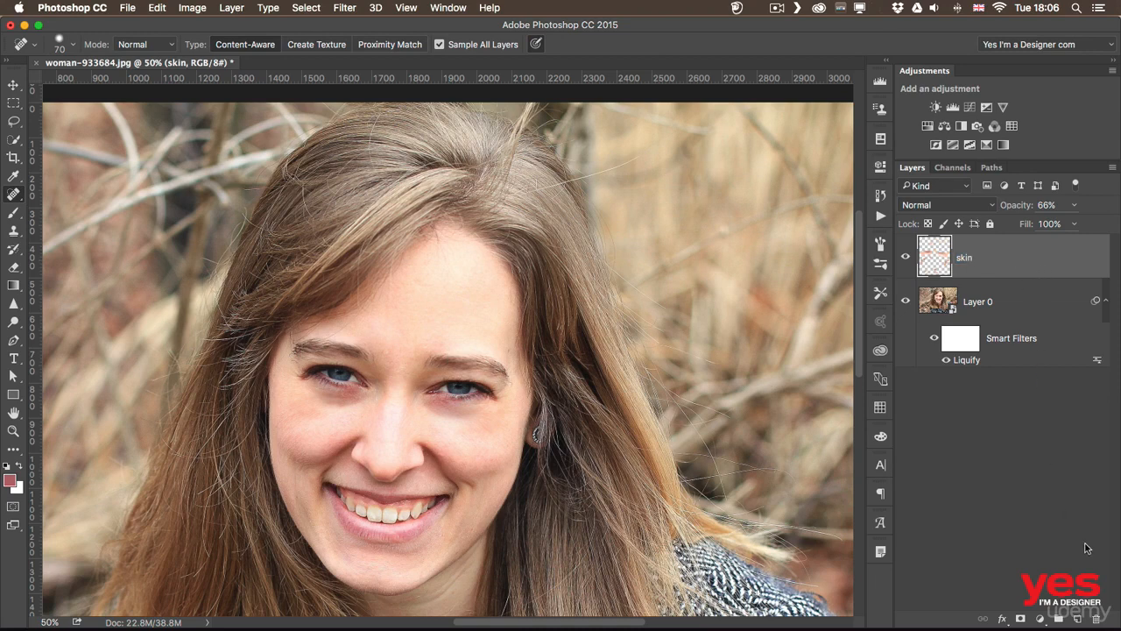
# Add a new empty layer above "skin" and name it "hair".
pyautogui.click(1077, 617)
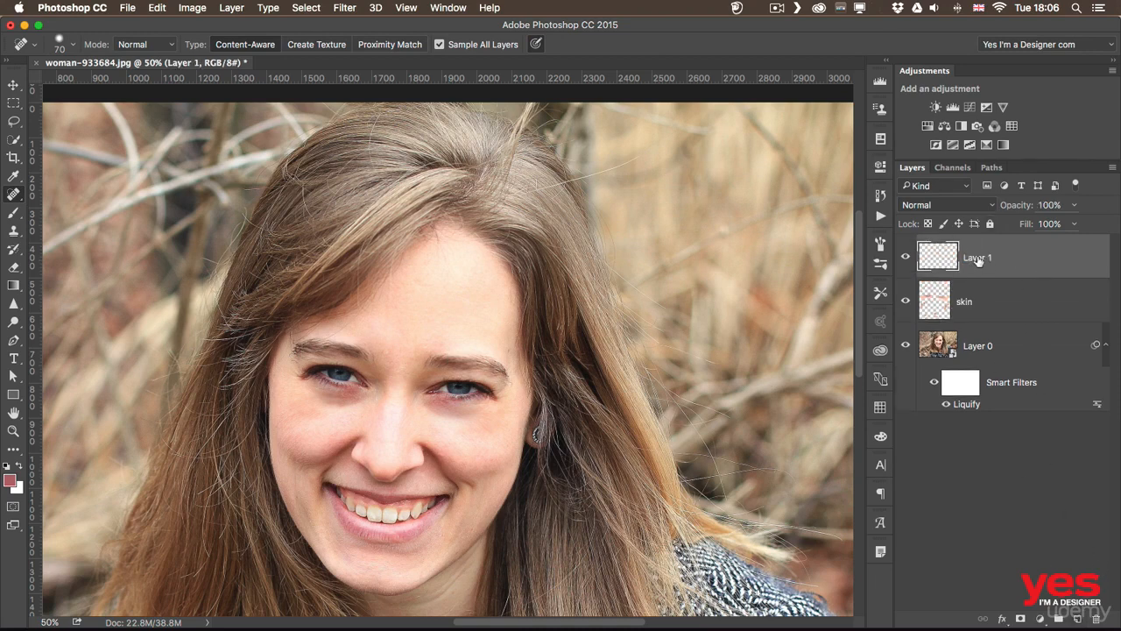
pyautogui.write('hair')
pyautogui.press('Return')
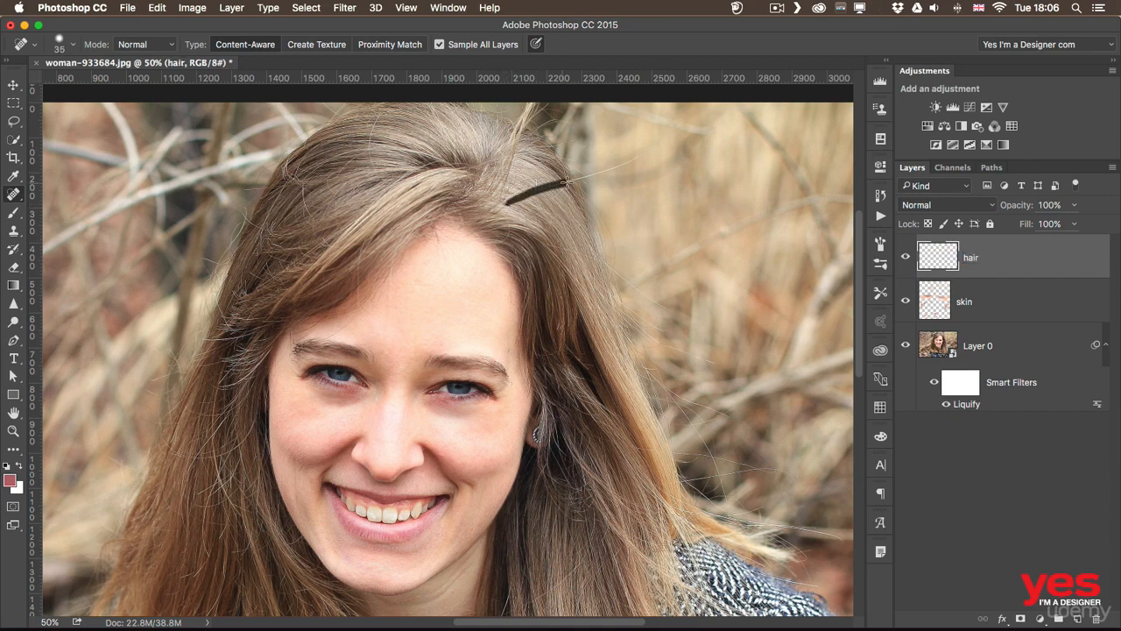
# Remove the stray hairs crossing the crown and the background on the earring side with the Spot Healing Brush at size 35.
pyautogui.moveTo(565, 181)
pyautogui.mouseDown()
pyautogui.moveTo(630, 169)
pyautogui.moveTo(648, 149)
pyautogui.mouseUp()
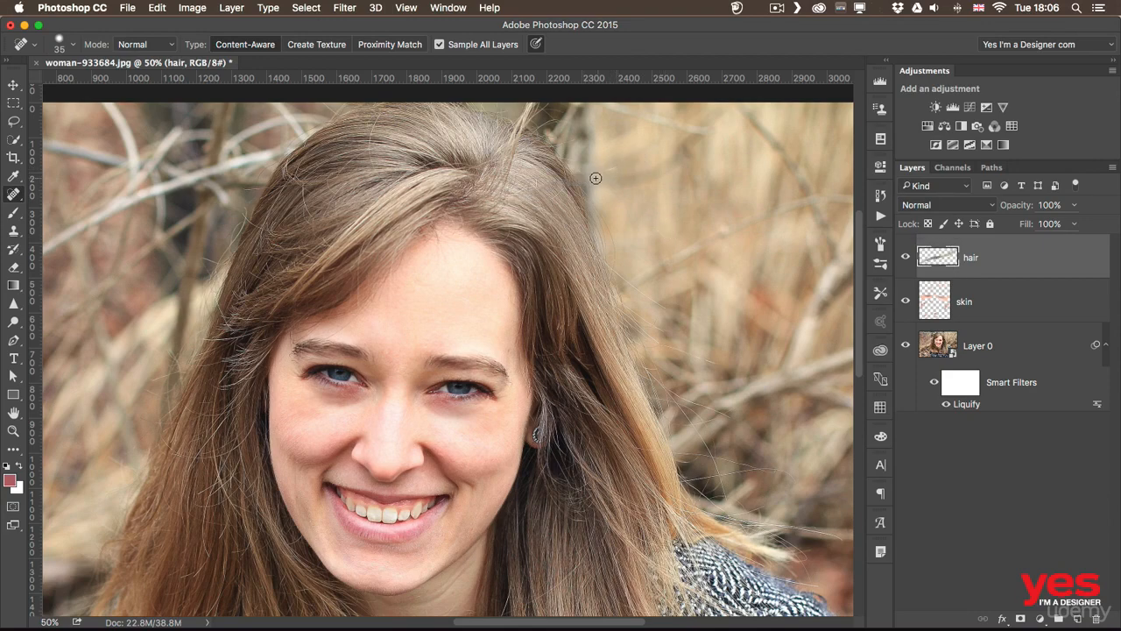
pyautogui.moveTo(287, 264); pyautogui.dragTo(341, 152)
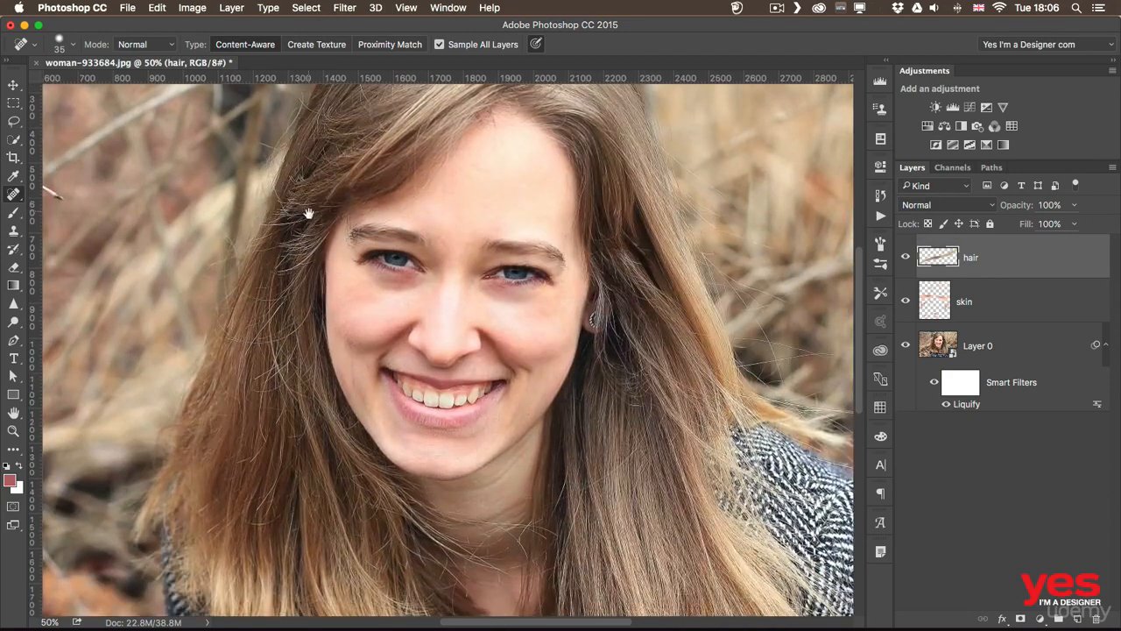
pyautogui.moveTo(656, 301)
pyautogui.mouseDown()
pyautogui.moveTo(458, 286)
pyautogui.moveTo(478, 324)
pyautogui.moveTo(640, 352)
pyautogui.moveTo(526, 361)
pyautogui.moveTo(571, 375)
pyautogui.moveTo(575, 392)
pyautogui.moveTo(555, 339)
pyautogui.moveTo(572, 381)
pyautogui.moveTo(559, 370)
pyautogui.mouseUp()
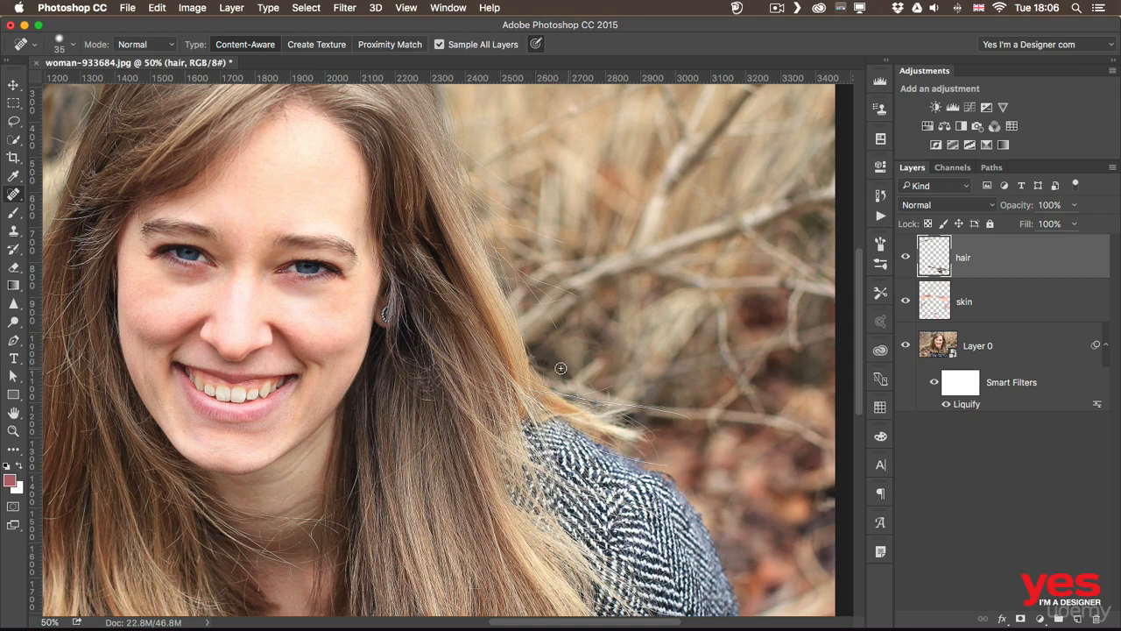
pyautogui.moveTo(505, 250)
pyautogui.mouseDown()
pyautogui.moveTo(549, 336)
pyautogui.moveTo(582, 287)
pyautogui.mouseUp()
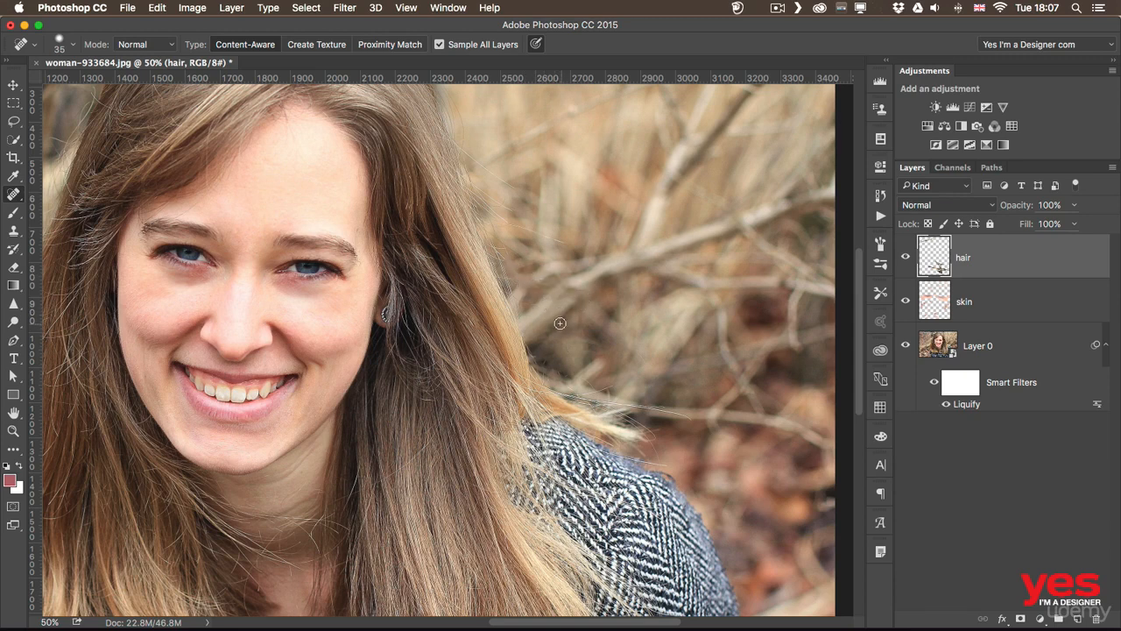
pyautogui.moveTo(507, 226); pyautogui.dragTo(573, 254)
pyautogui.moveTo(465, 152)
pyautogui.mouseDown()
pyautogui.moveTo(525, 205)
pyautogui.moveTo(527, 190)
pyautogui.mouseUp()
pyautogui.moveTo(531, 156)
pyautogui.mouseDown()
pyautogui.moveTo(611, 296)
pyautogui.moveTo(615, 361)
pyautogui.mouseUp()
# Remove the loose strands lying across the top of the hair with the Spot Healing Brush at size 20.
pyautogui.moveTo(286, 276); pyautogui.dragTo(333, 285)
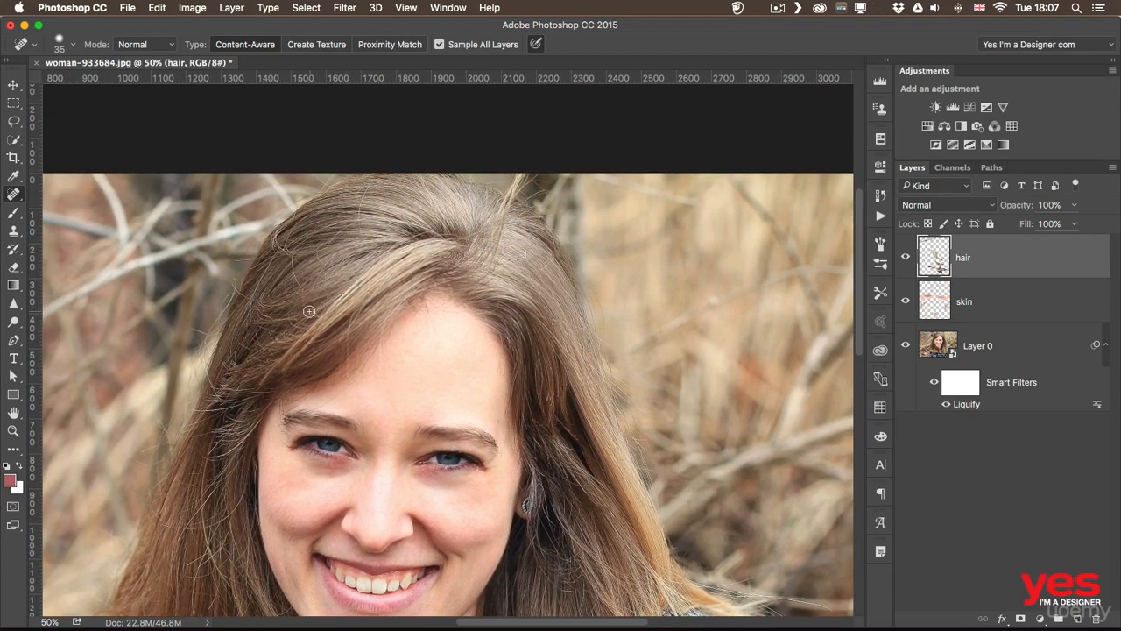
pyautogui.press('super+plus')
pyautogui.press('super+plus')
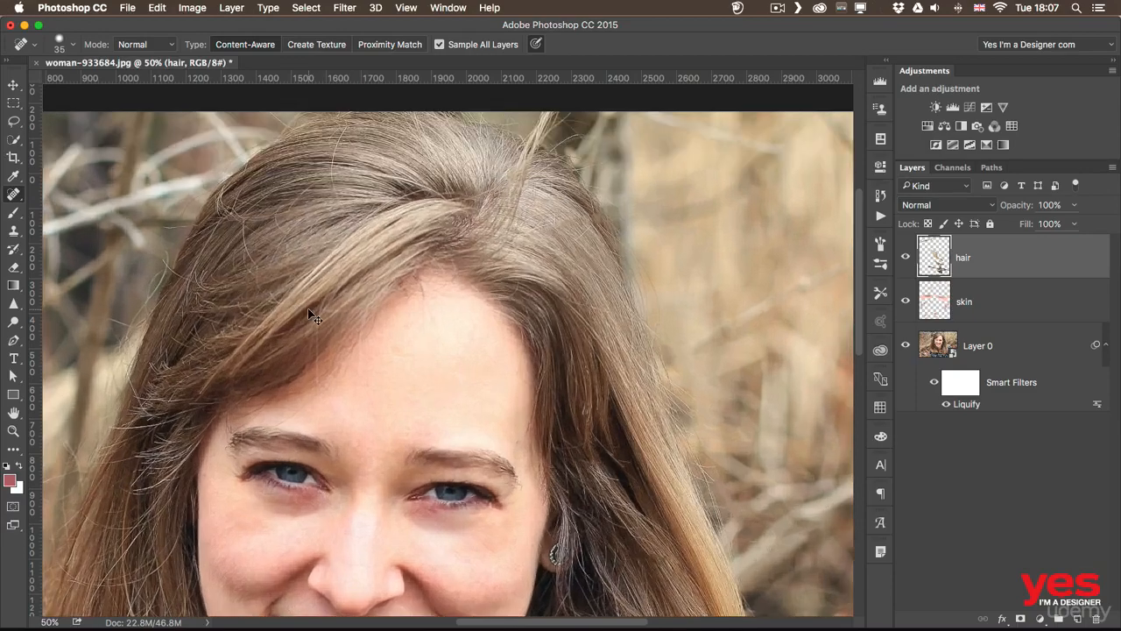
pyautogui.moveTo(391, 170); pyautogui.dragTo(468, 313)
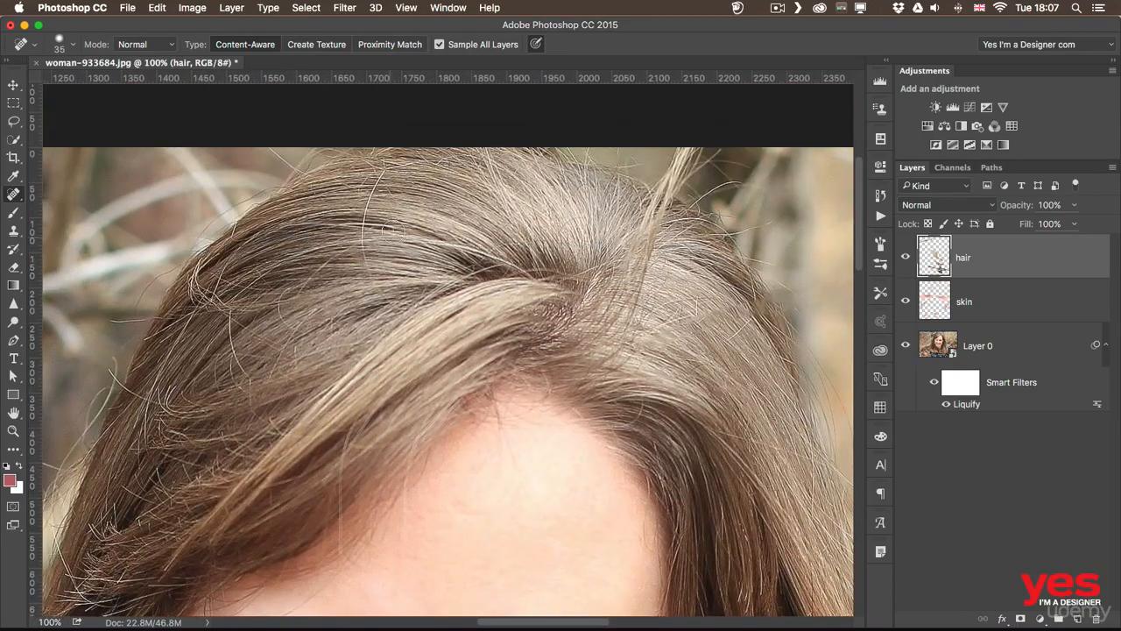
pyautogui.press('[')
pyautogui.moveTo(377, 181)
pyautogui.mouseDown()
pyautogui.moveTo(364, 230)
pyautogui.moveTo(371, 286)
pyautogui.mouseUp()
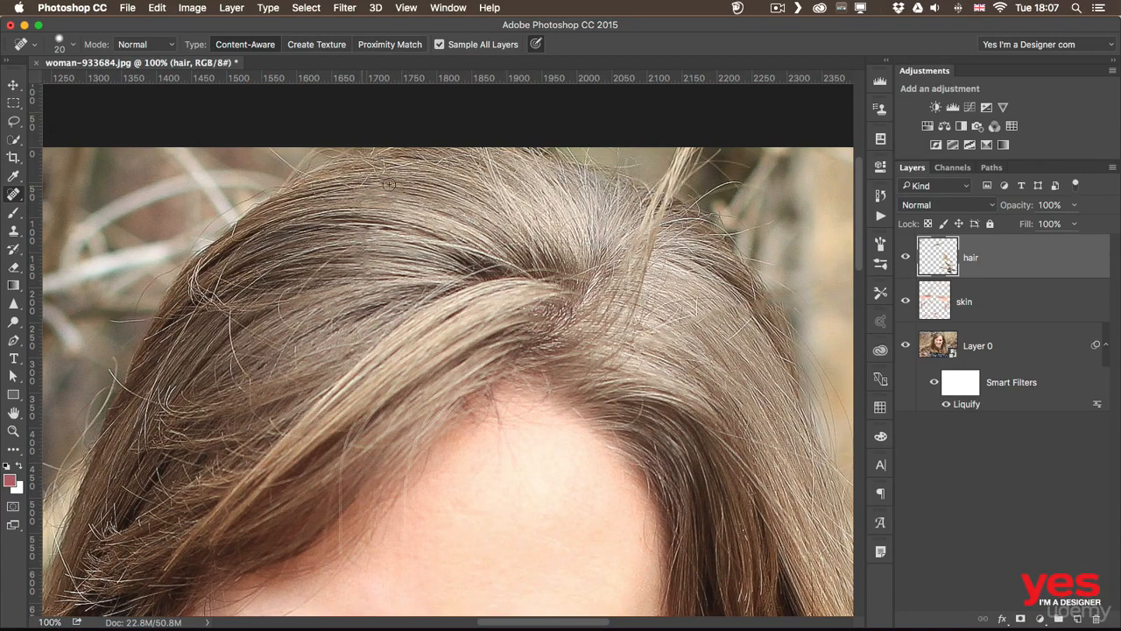
pyautogui.moveTo(355, 174)
pyautogui.mouseDown()
pyautogui.moveTo(382, 187)
pyautogui.moveTo(423, 164)
pyautogui.mouseUp()
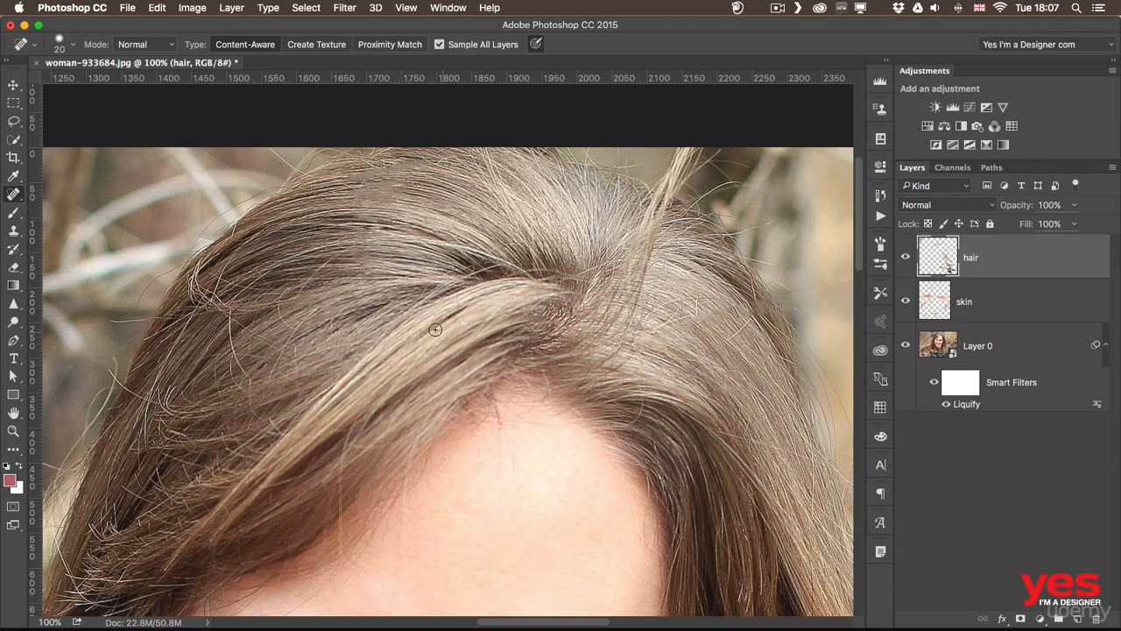
pyautogui.moveTo(283, 282); pyautogui.dragTo(272, 317)
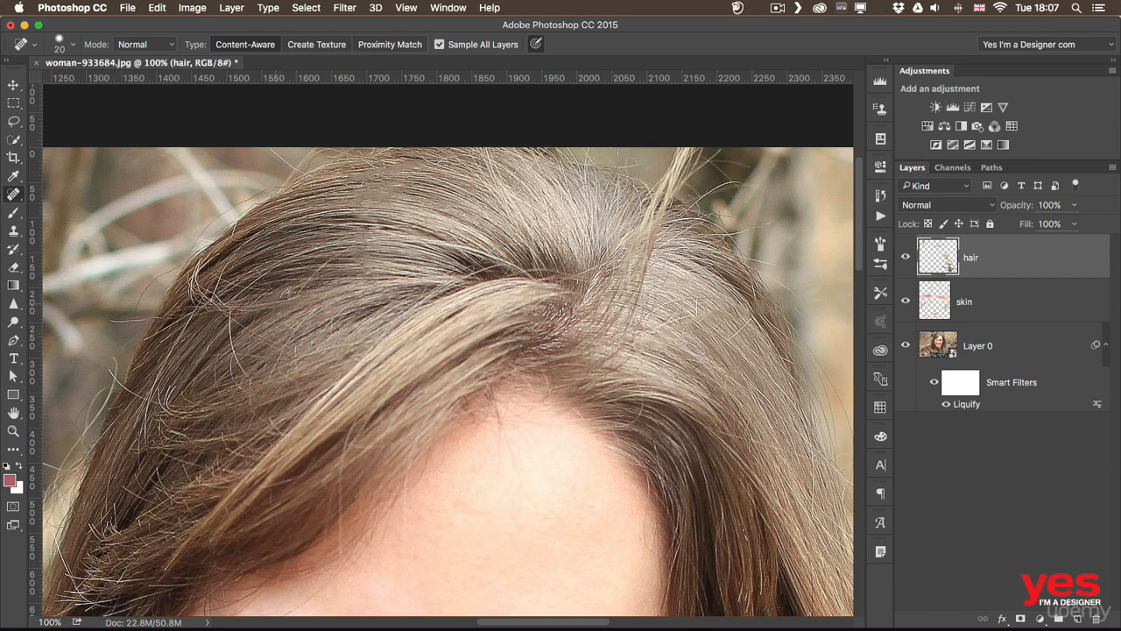
# Remove the flyaway strands along the outer edge of the hair on the side away from the earring.
pyautogui.hscroll(-5, 274, 330)
pyautogui.scroll(-3, 274, 330)
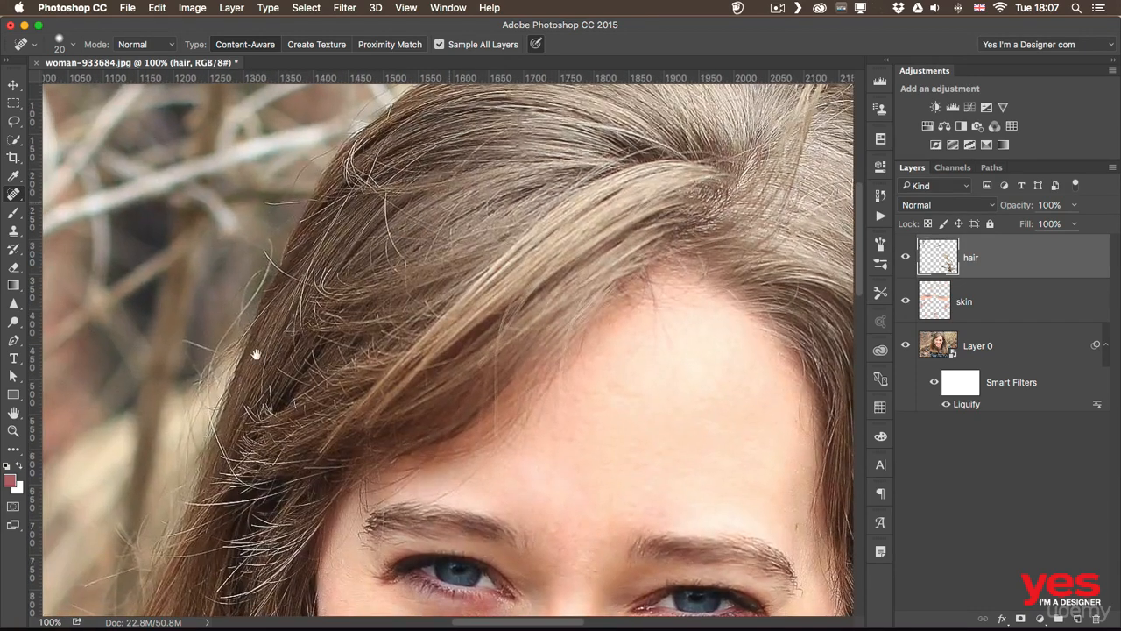
pyautogui.moveTo(260, 239); pyautogui.dragTo(255, 278)
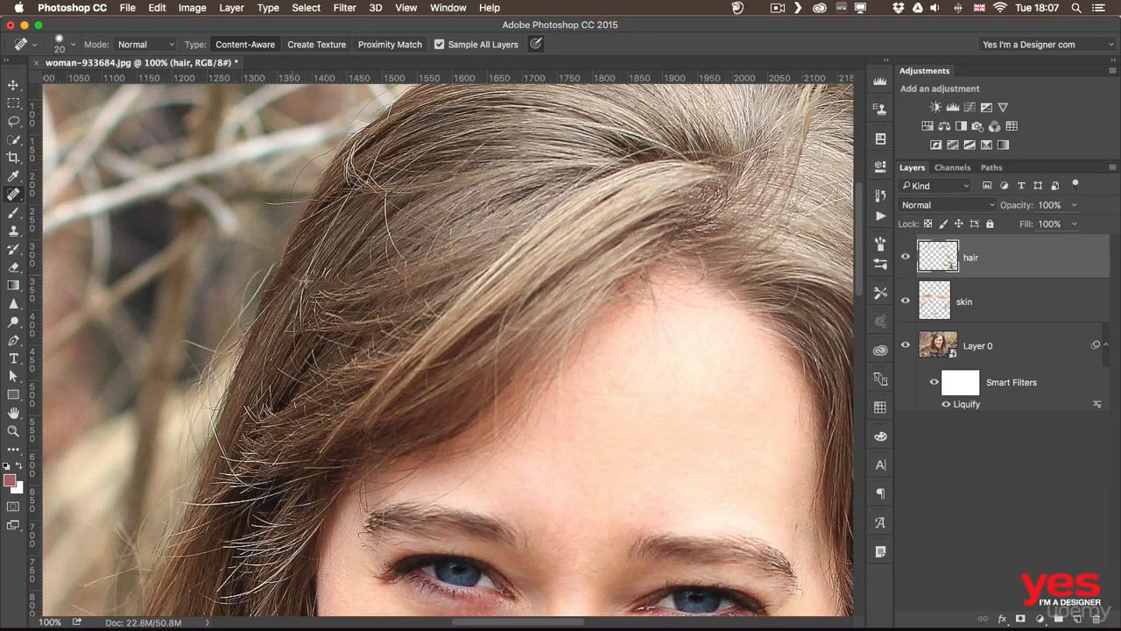
pyautogui.moveTo(266, 265)
pyautogui.mouseDown()
pyautogui.moveTo(232, 311)
pyautogui.moveTo(266, 261)
pyautogui.mouseUp()
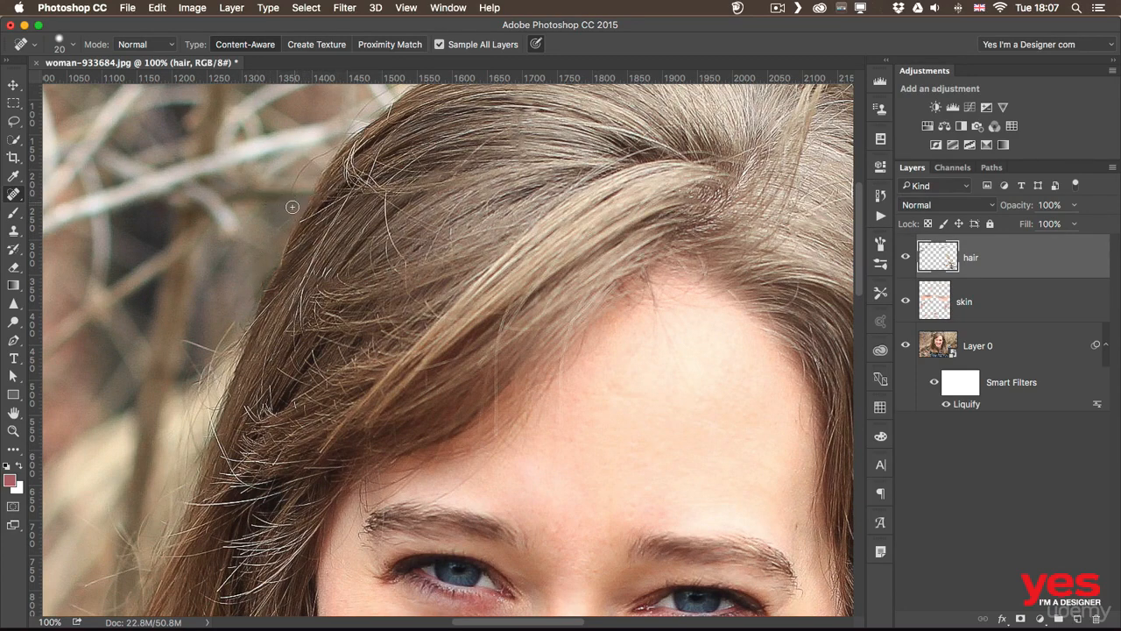
pyautogui.moveTo(292, 205)
pyautogui.mouseDown()
pyautogui.moveTo(311, 153)
pyautogui.moveTo(346, 144)
pyautogui.mouseUp()
pyautogui.moveTo(588, 187); pyautogui.dragTo(471, 305)
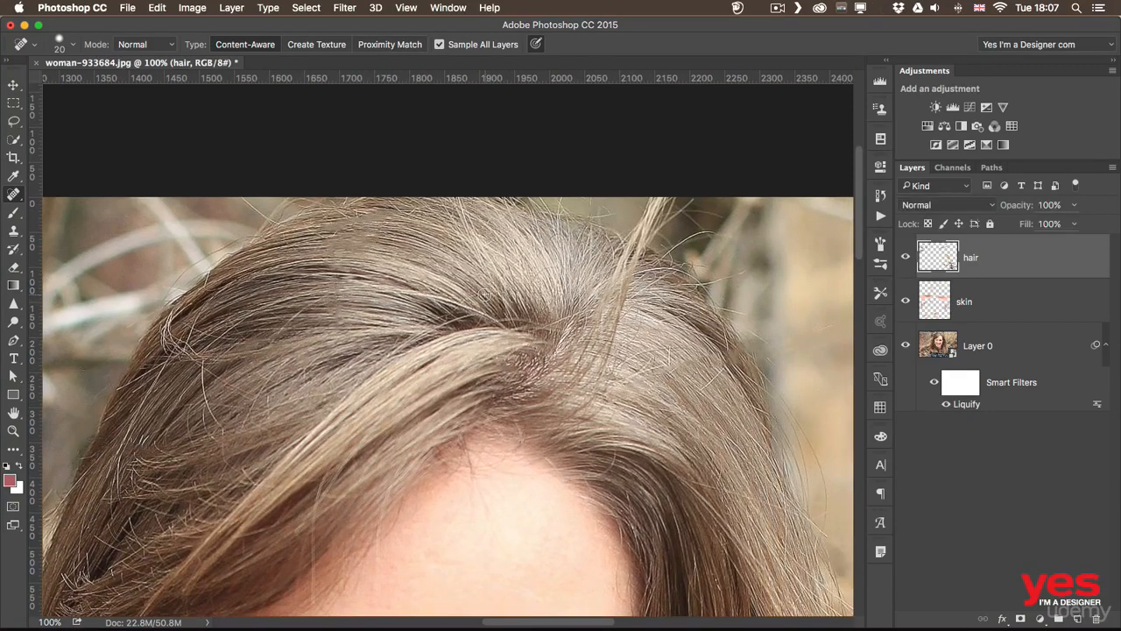
pyautogui.scroll(-2, 475, 283)
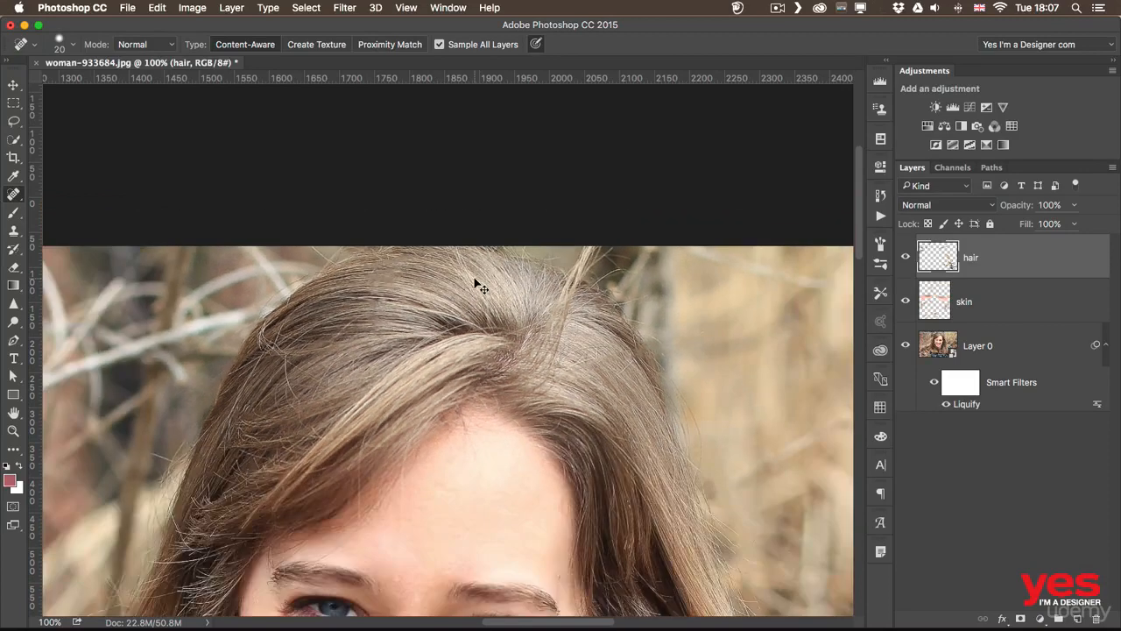
pyautogui.moveTo(646, 391); pyautogui.dragTo(567, 217)
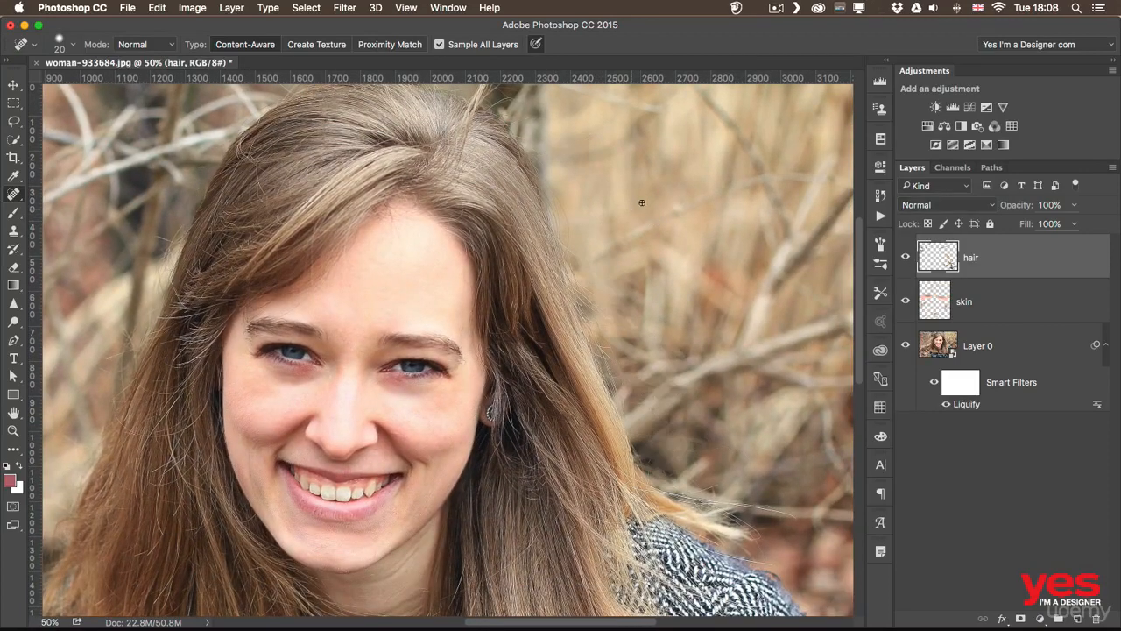
pyautogui.moveTo(440, 344); pyautogui.dragTo(497, 285)
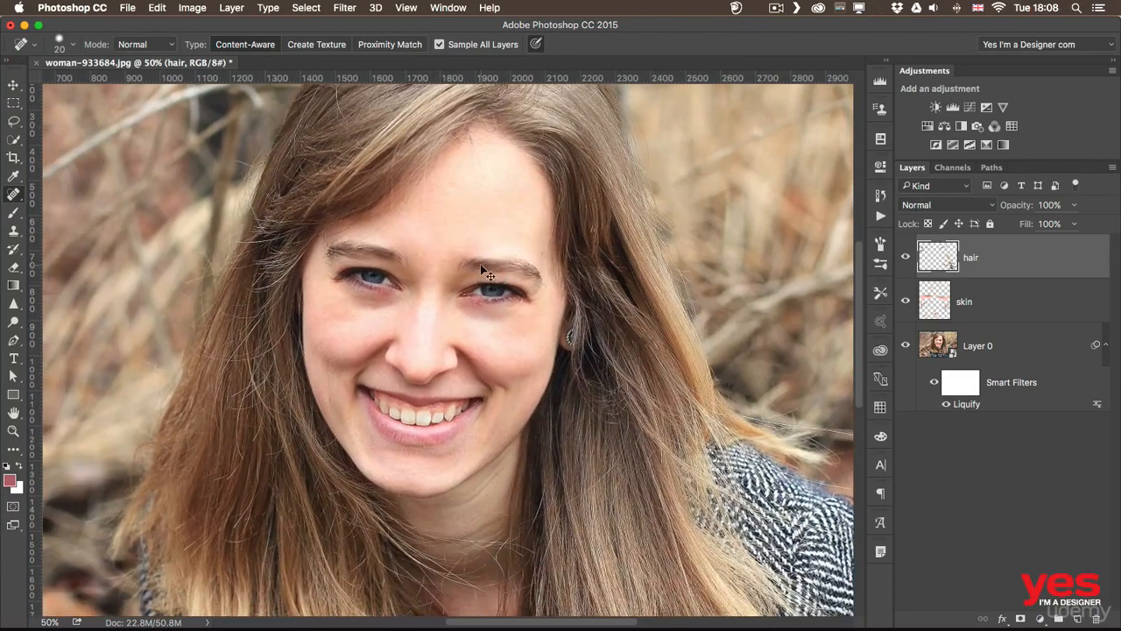
# Remove the fine stray hairs around the eyebrow and temple on the side away from the earring with the Spot Healing Brush at size 20.
pyautogui.press('super+plus')
pyautogui.press('super+plus')
pyautogui.press('super+plus')
pyautogui.moveTo(473, 240); pyautogui.dragTo(504, 406)
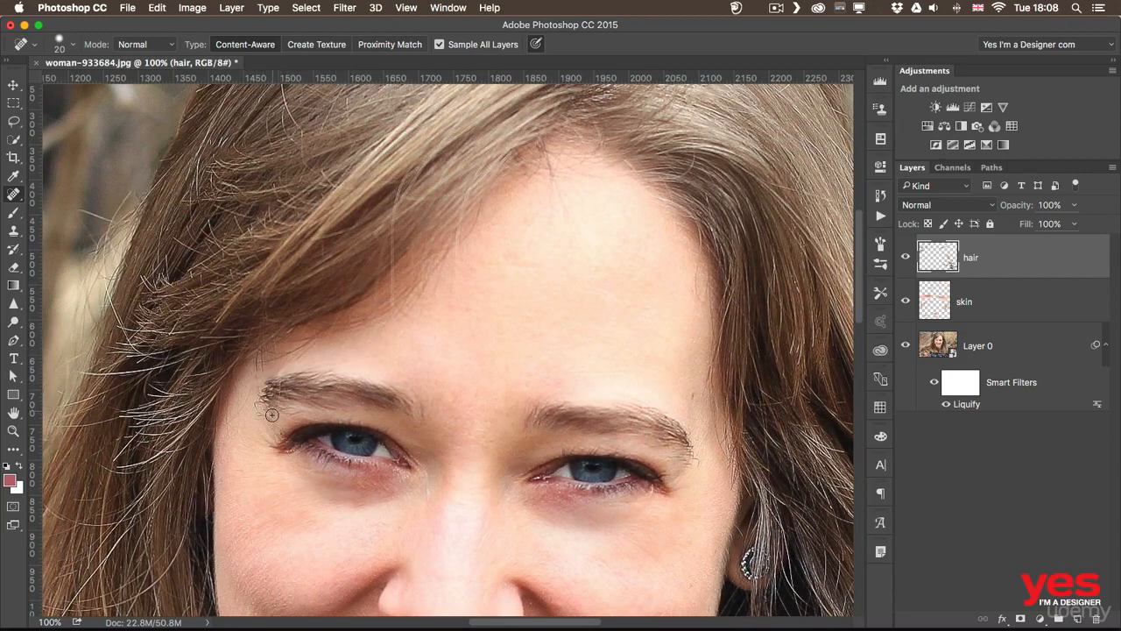
pyautogui.moveTo(222, 422); pyautogui.dragTo(282, 358)
pyautogui.moveTo(260, 362); pyautogui.dragTo(282, 356)
pyautogui.moveTo(515, 375); pyautogui.dragTo(424, 274)
pyautogui.moveTo(550, 359); pyautogui.dragTo(535, 123)
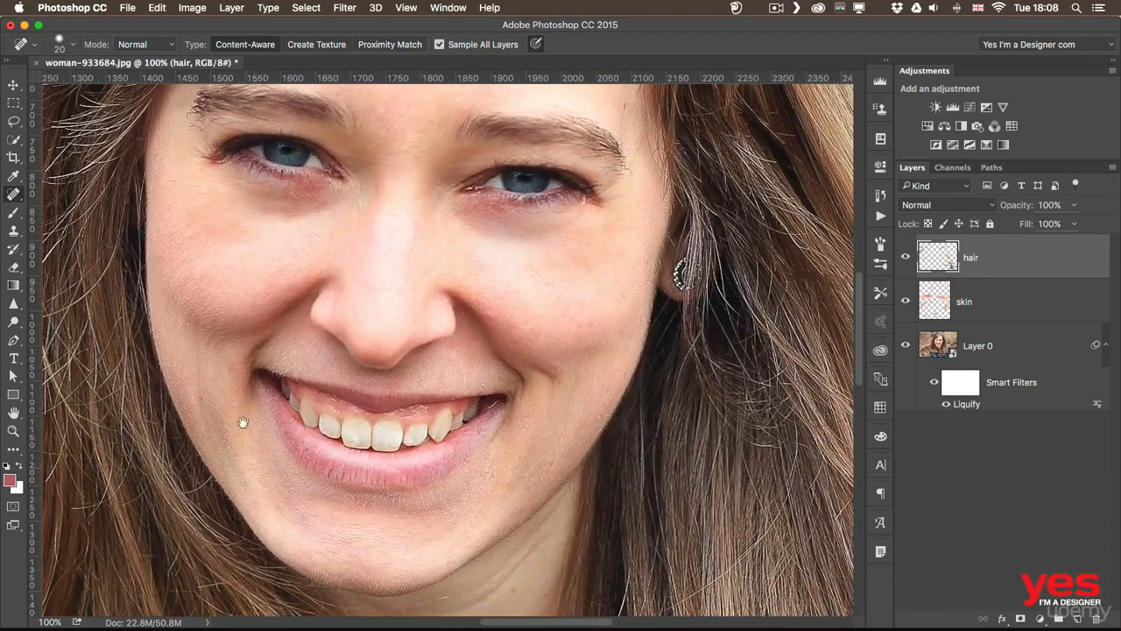
pyautogui.moveTo(243, 423)
pyautogui.mouseDown()
pyautogui.moveTo(231, 357)
pyautogui.moveTo(250, 376)
pyautogui.moveTo(258, 418)
pyautogui.mouseUp()
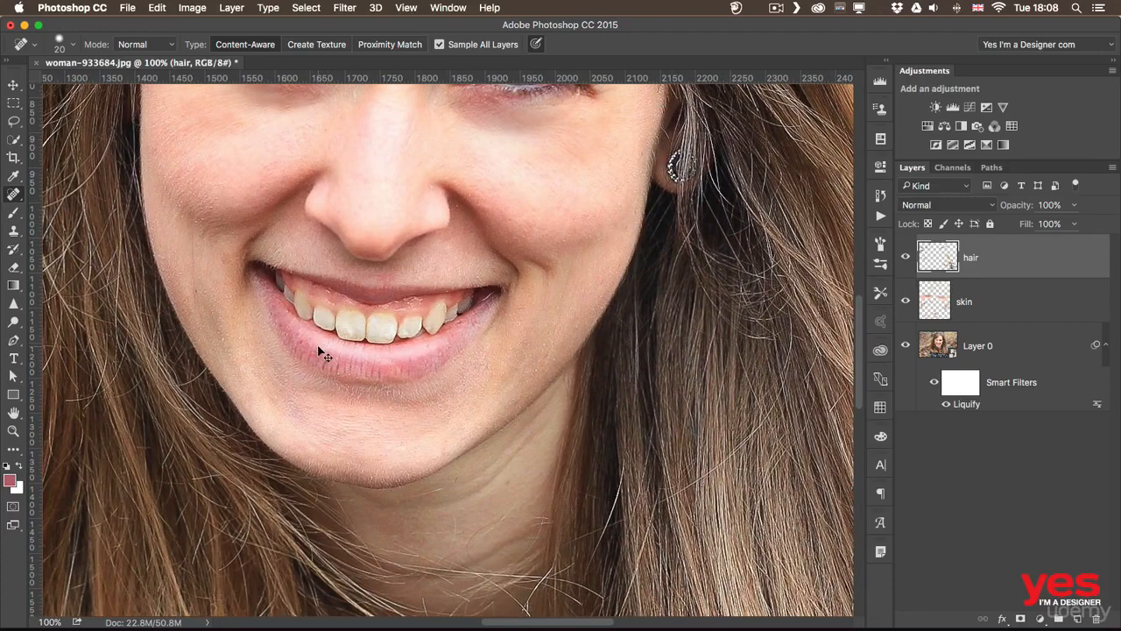
# Compare the whole portrait with and without the hair cleanup by hiding and showing the "hair" layer, leaving it visible.
pyautogui.press('super+0')
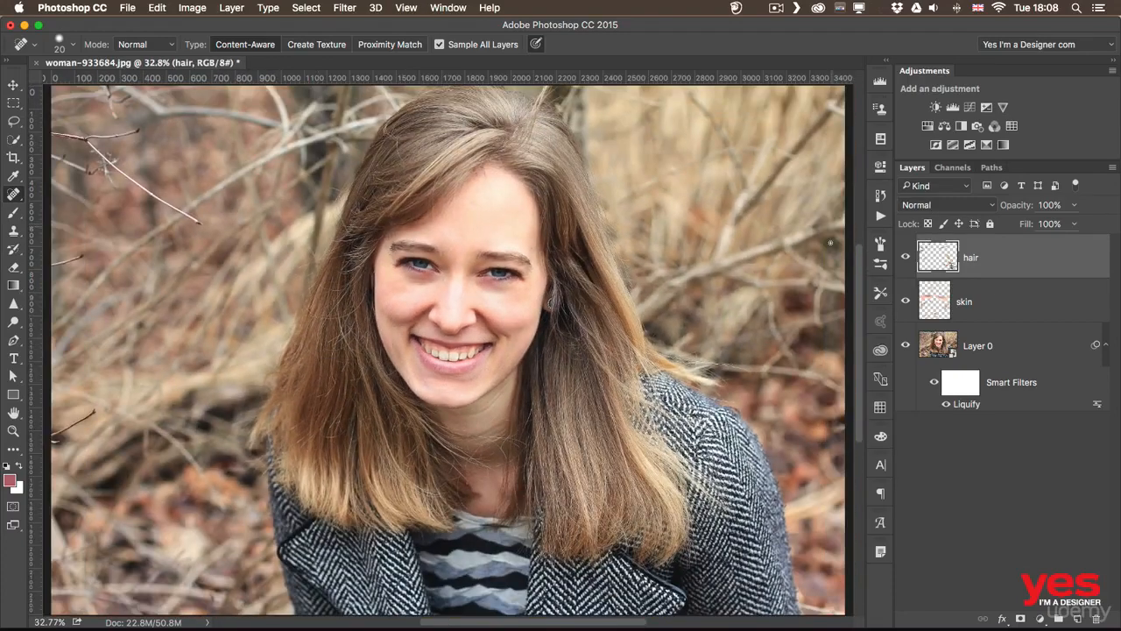
pyautogui.press('super+comma')
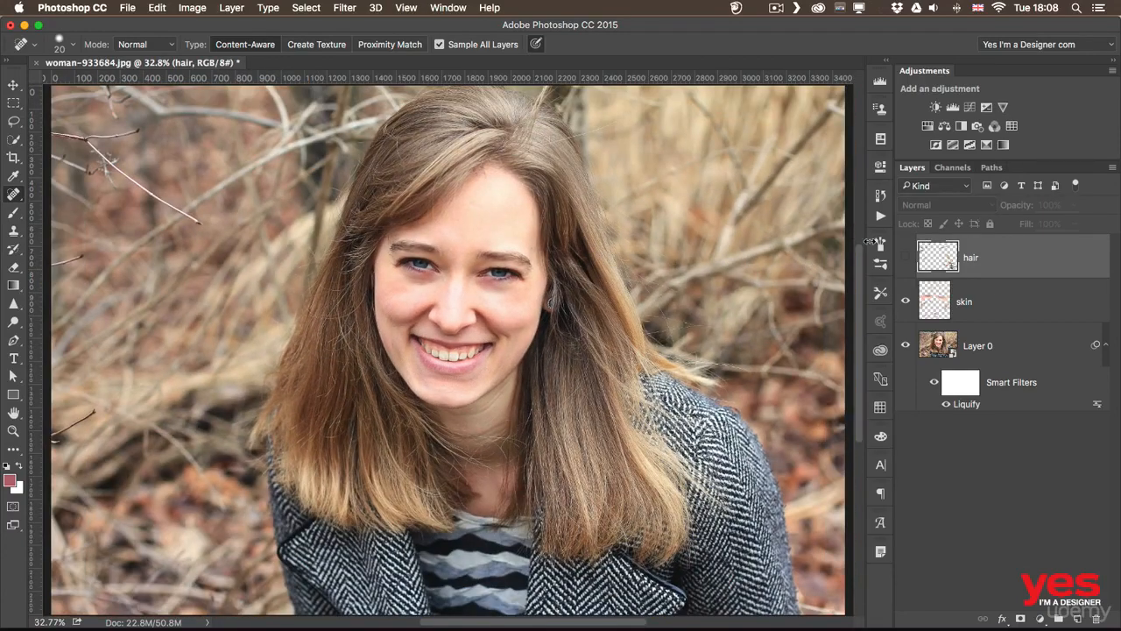
pyautogui.click(905, 258)
pyautogui.click(905, 257)
pyautogui.click(905, 258)
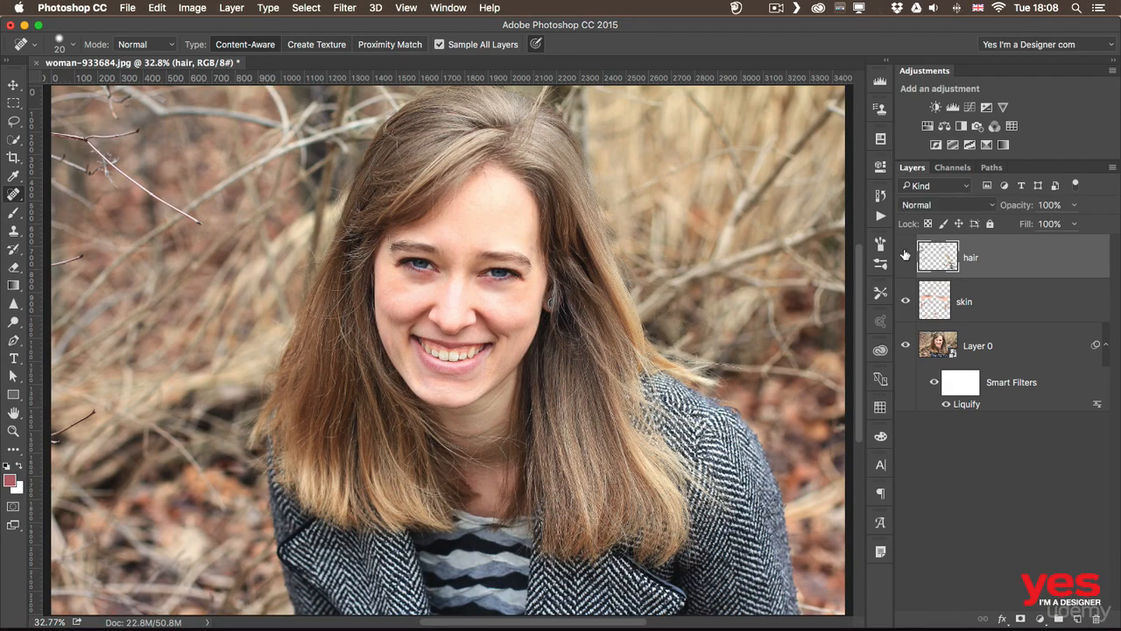
pyautogui.click(904, 258)
pyautogui.click(906, 258)
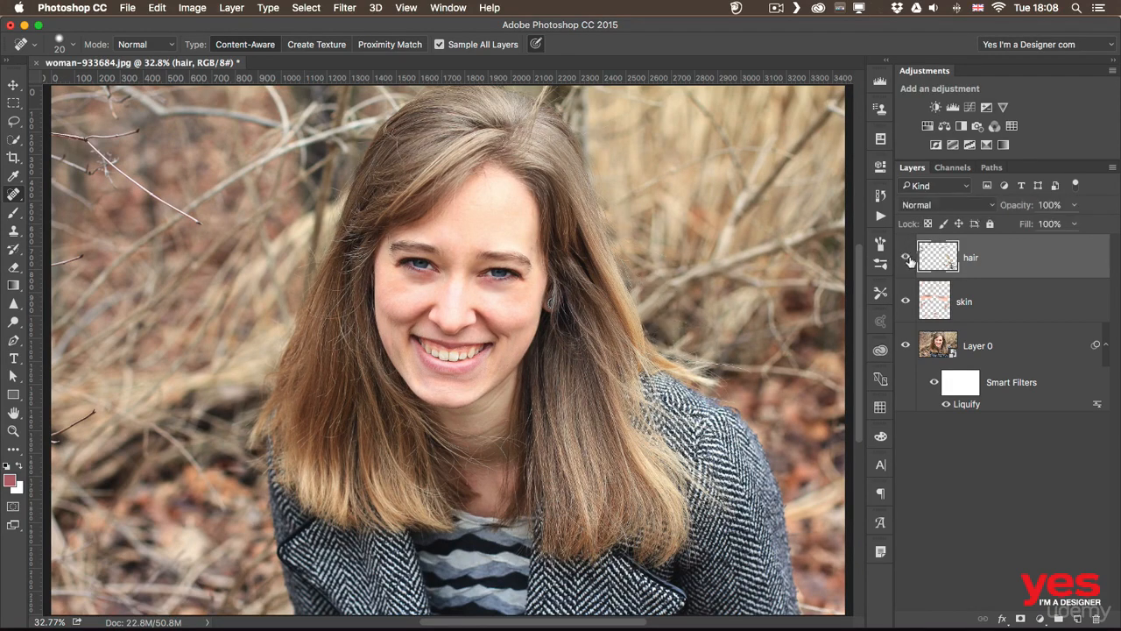